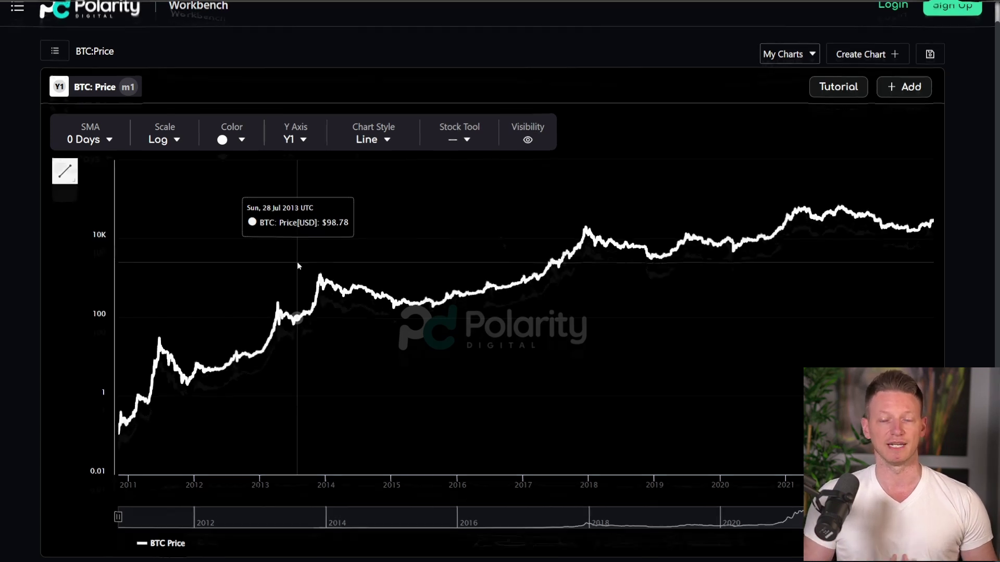
Step: Switch from Market Analytics to the All Coins list and look through the ranked assets
scroll(503, 245, "up", 1)
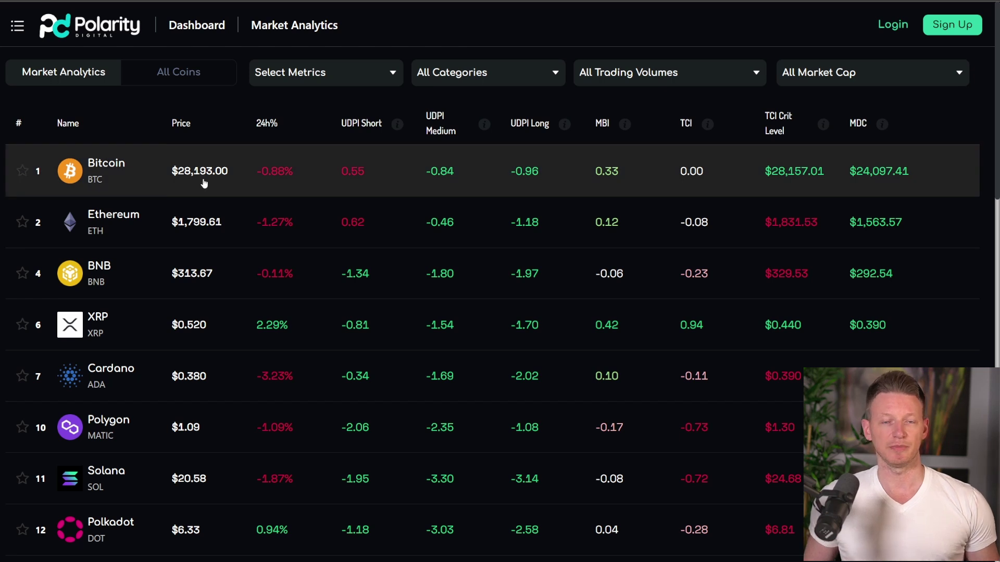
left_click(178, 73)
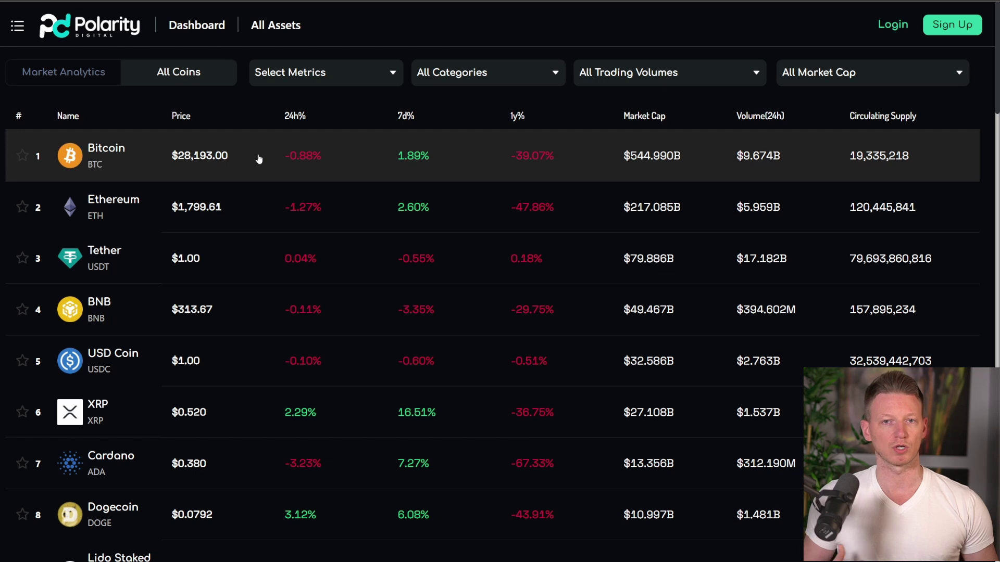
scroll(258, 159, "down", 20)
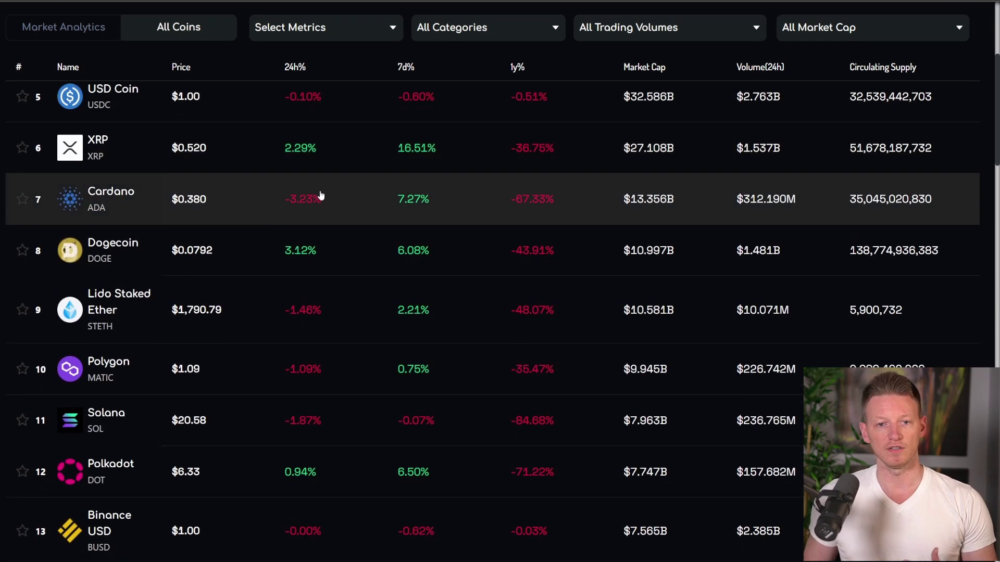
scroll(321, 215, "down", 5)
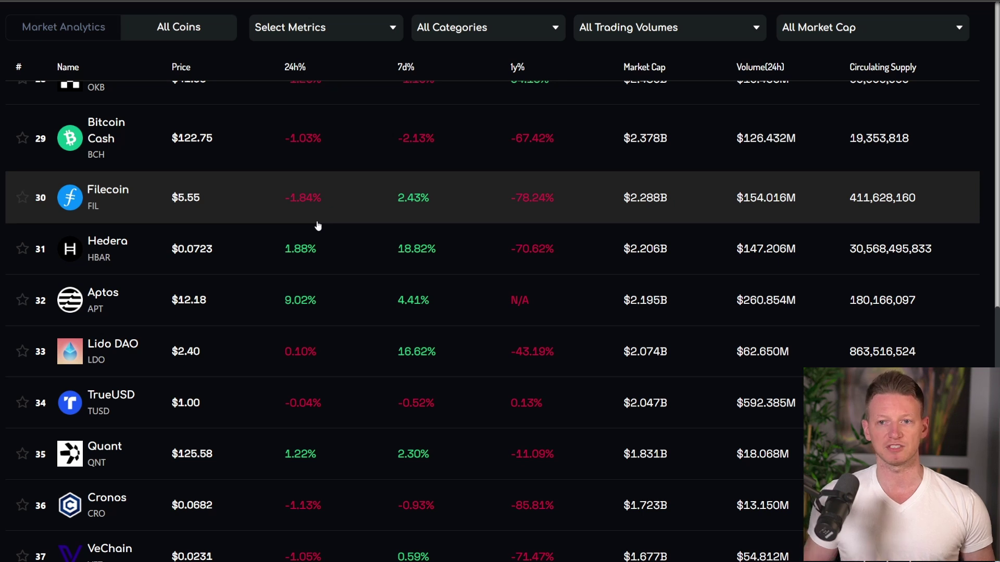
scroll(479, 206, "up", 18)
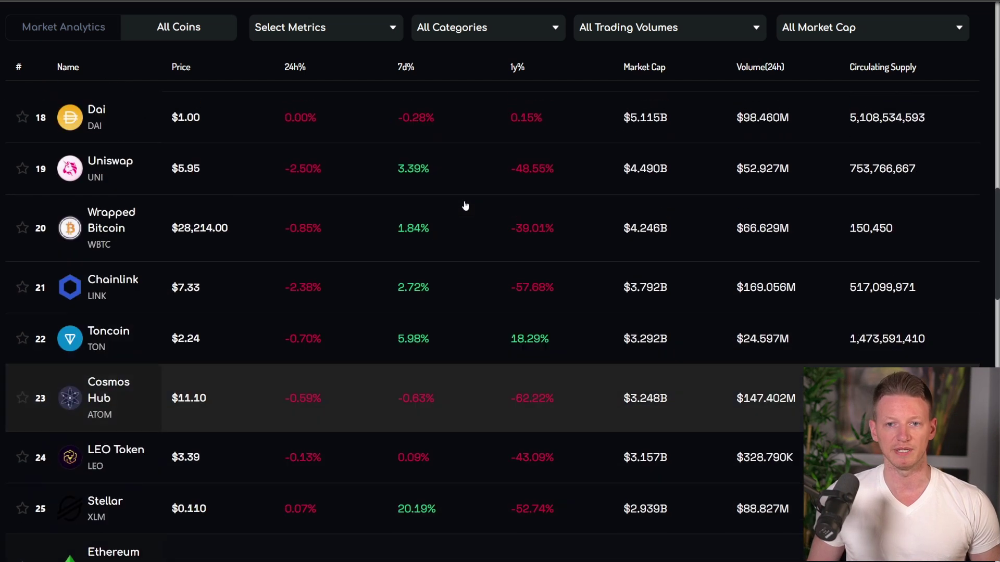
scroll(419, 172, "up", 10)
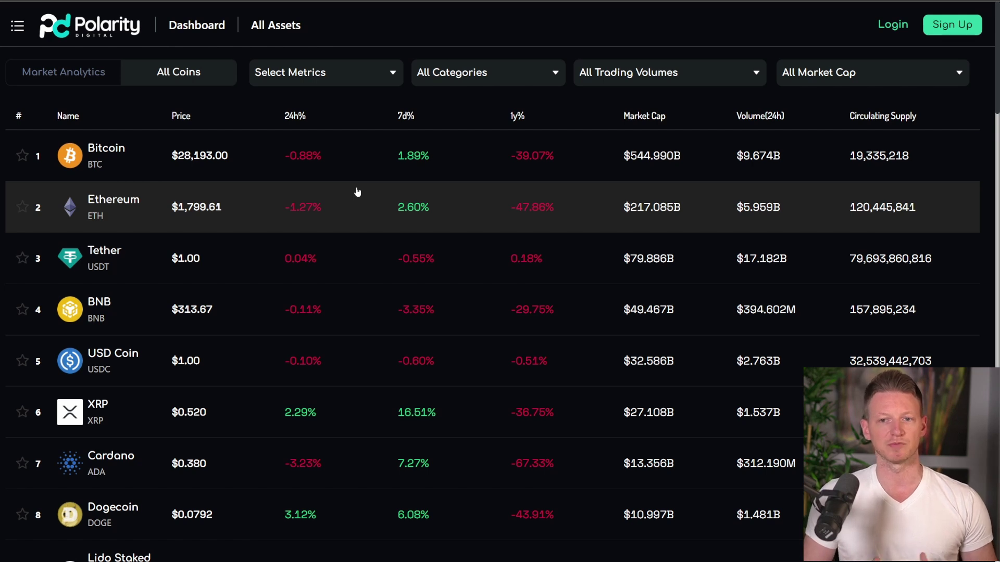
Step: Return to the Market Analytics table and sort the coins by 24h% and by MBI
left_click(71, 81)
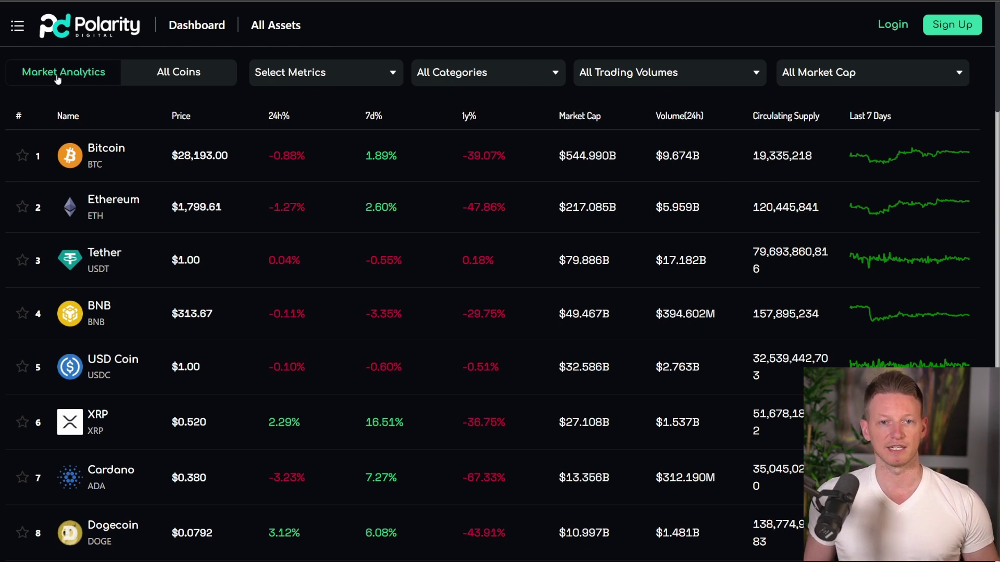
left_click(59, 84)
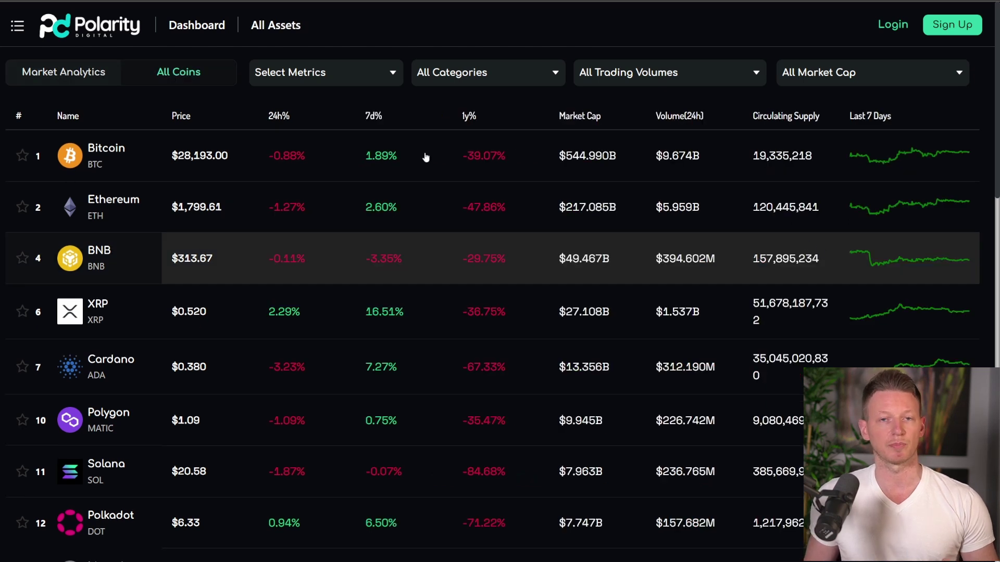
left_click(63, 72)
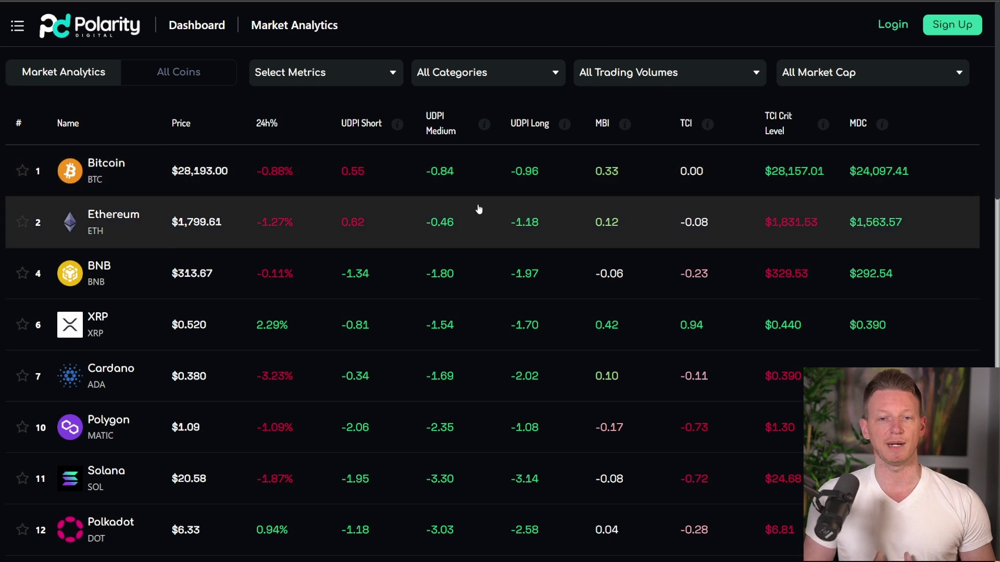
left_click(320, 124)
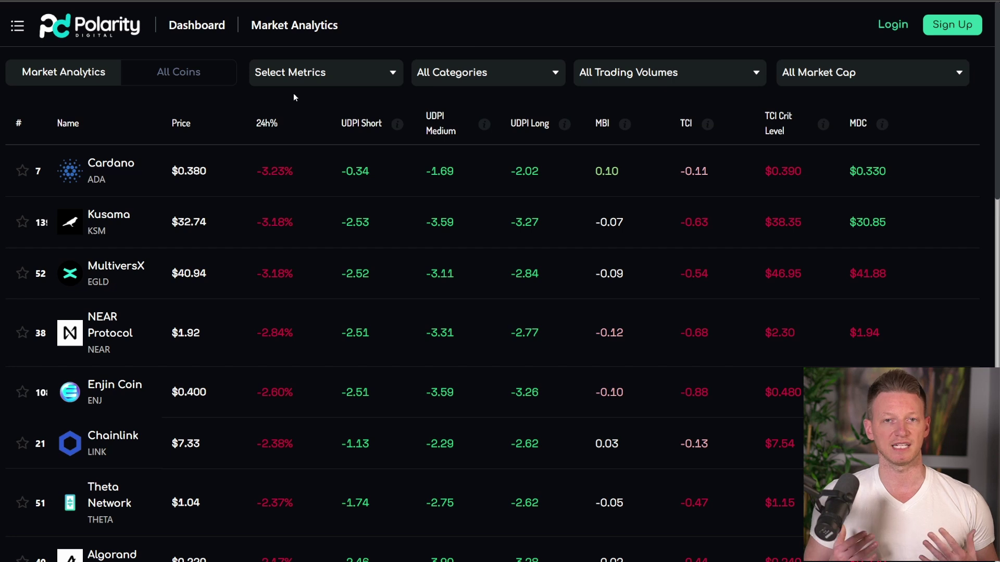
left_click(601, 125)
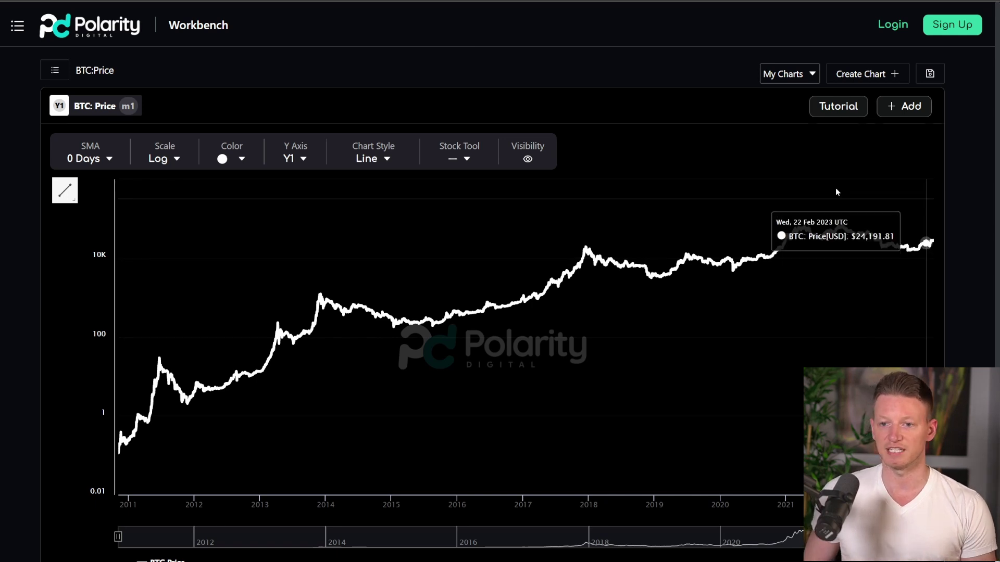
Step: Start adding a metric to the BTC price chart, look at the metric categories and choose Economic
left_click(903, 105)
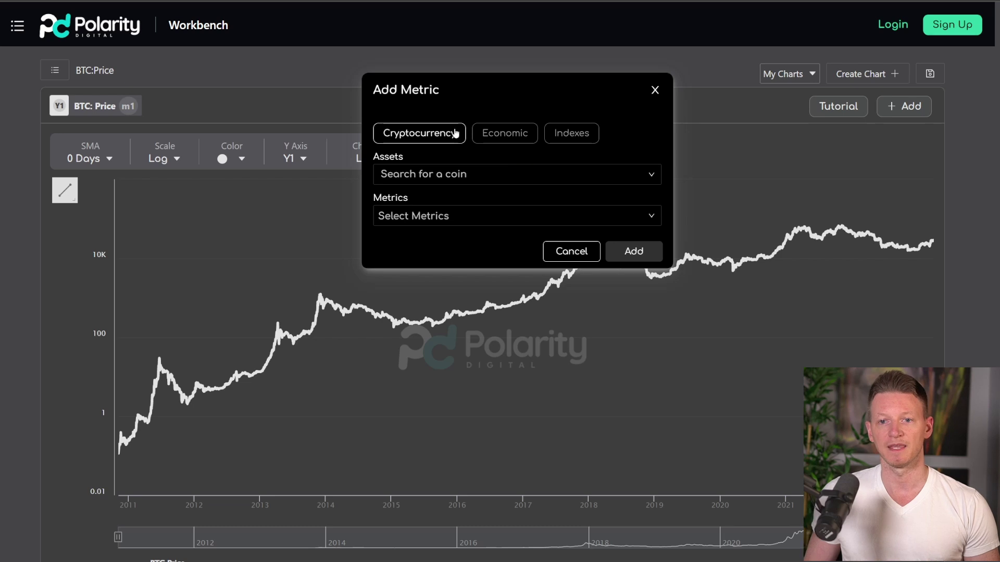
left_click(509, 134)
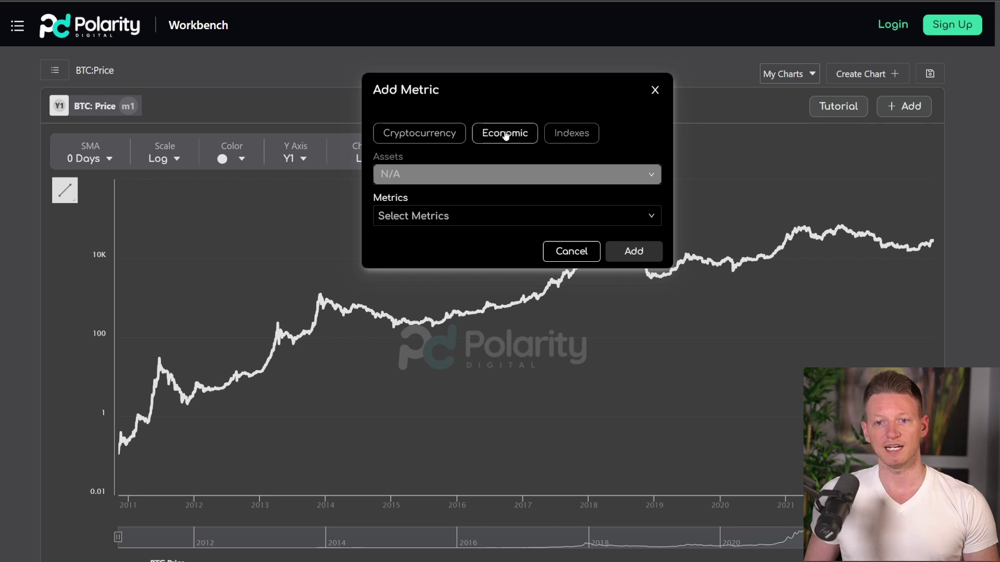
left_click(582, 134)
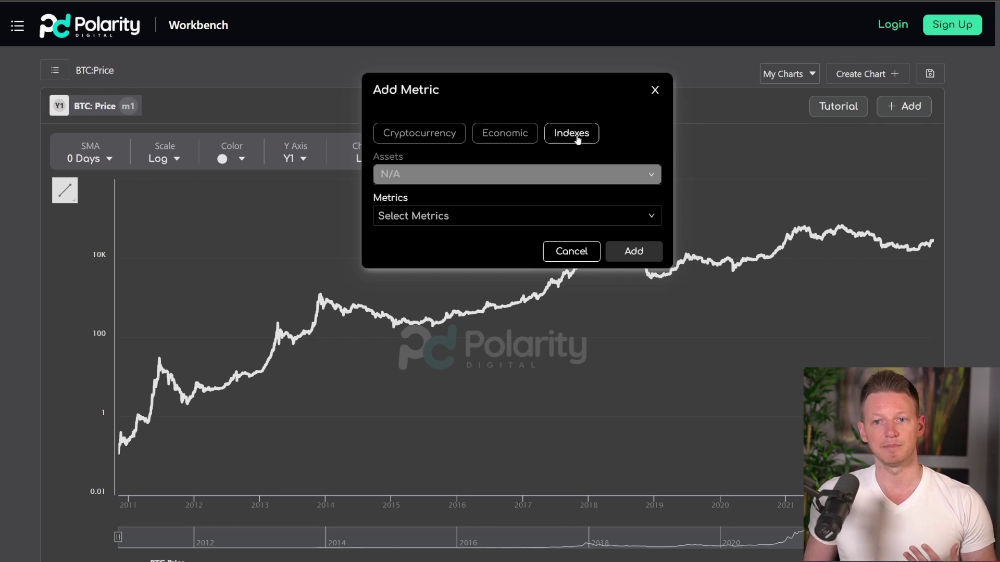
left_click(515, 137)
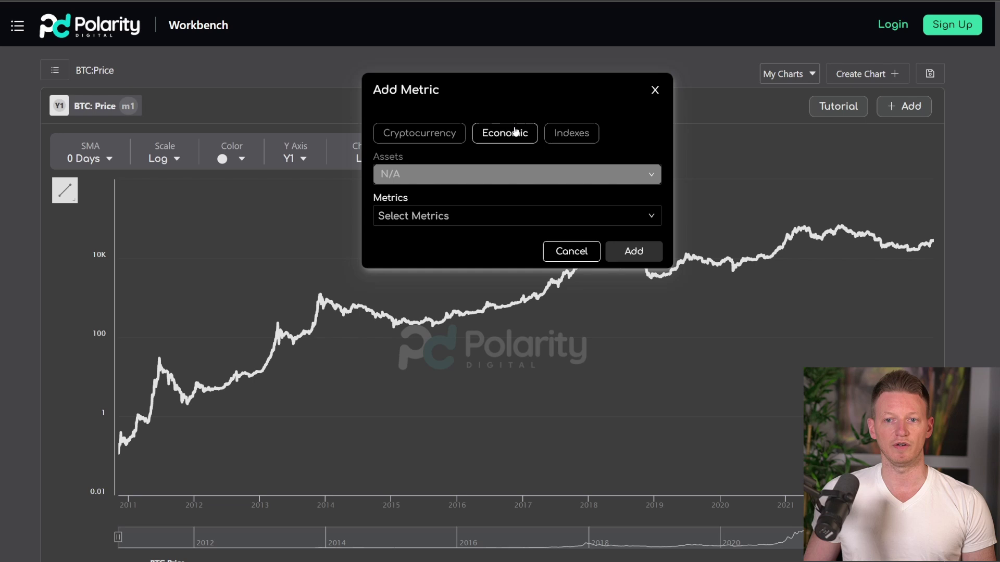
Step: Look through the available economic metrics and add US 5 Y Bond Yield to the chart
left_click(439, 214)
scroll(529, 273, "down", 1)
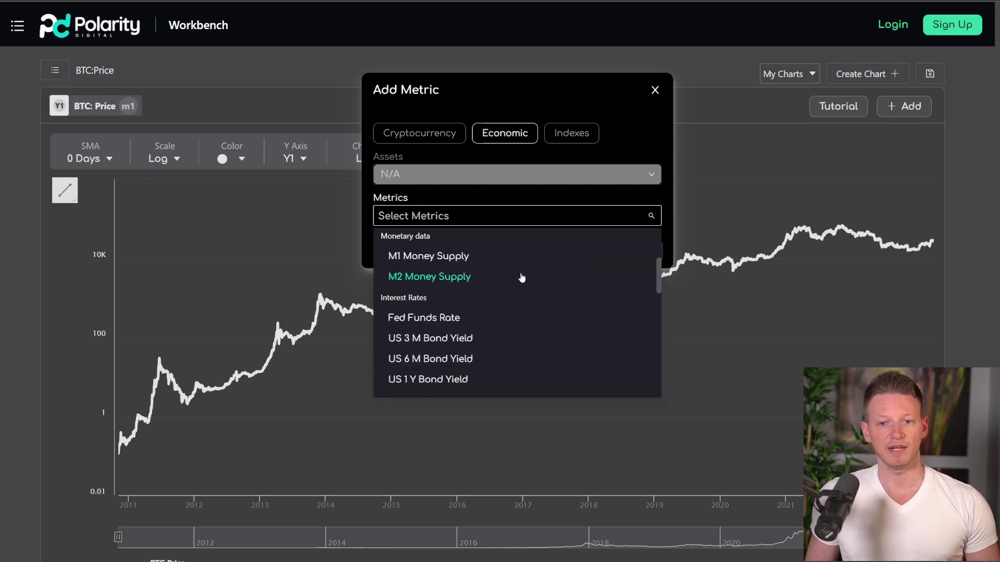
scroll(491, 283, "down", 6)
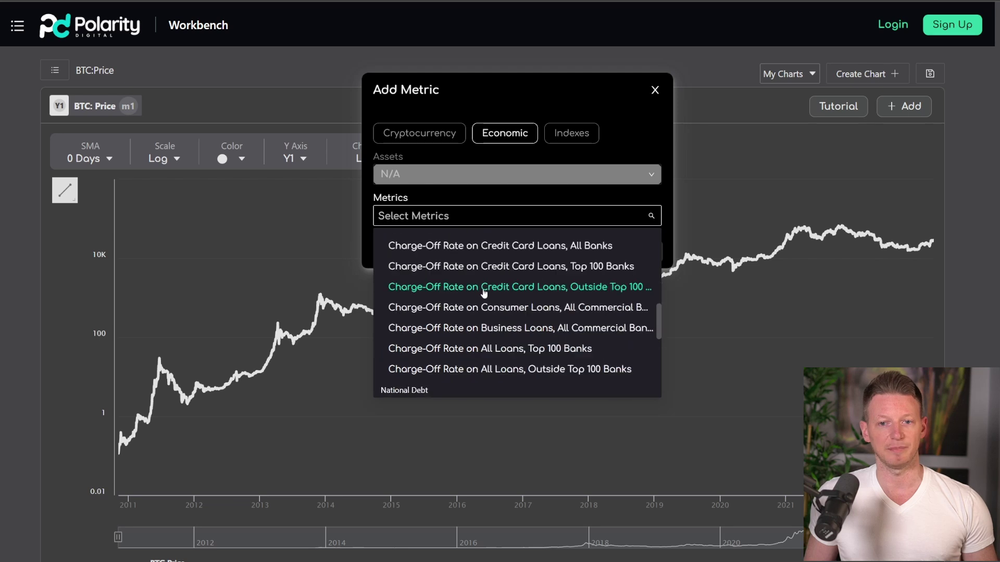
scroll(484, 293, "down", 3)
scroll(480, 298, "up", 1)
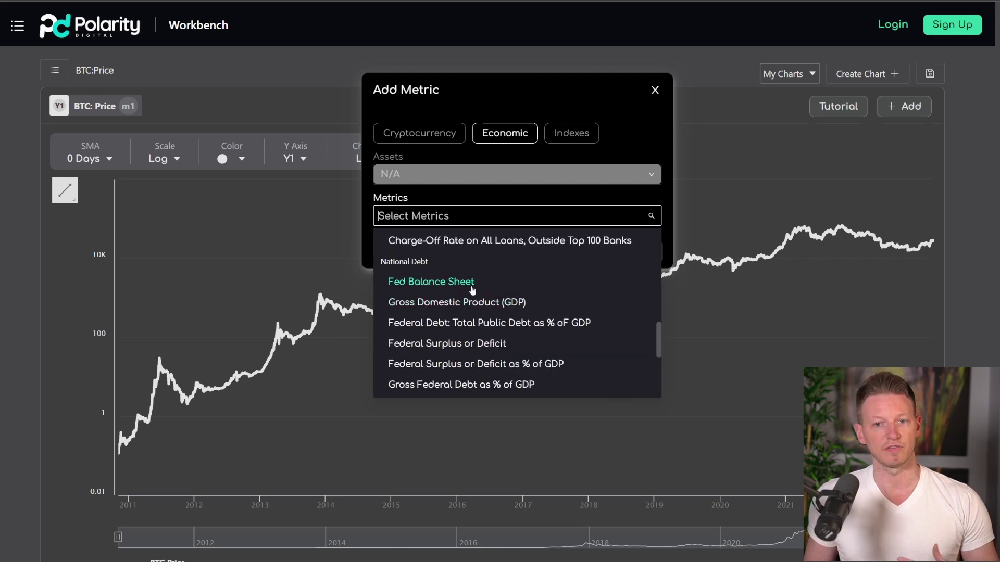
scroll(469, 289, "down", 5)
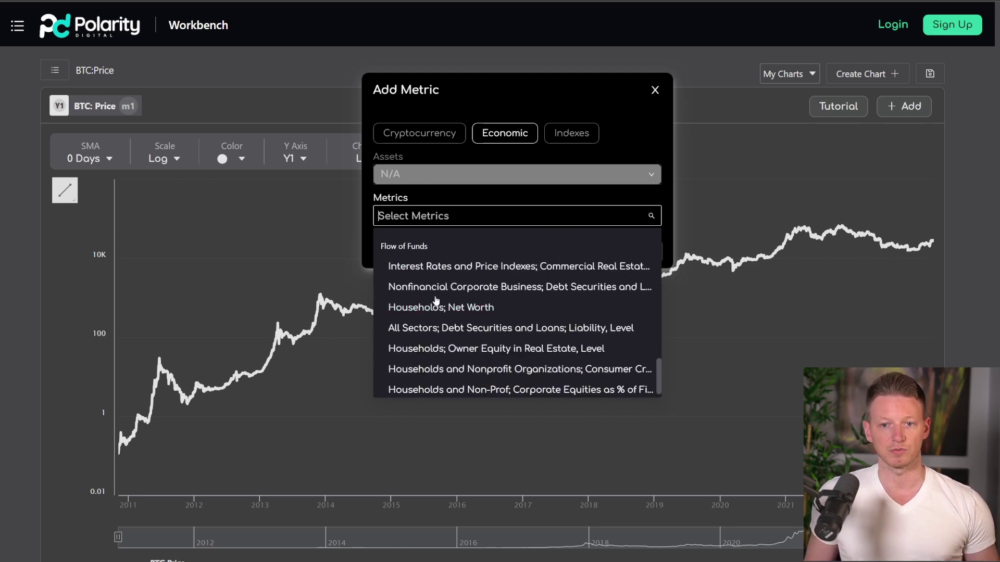
scroll(453, 297, "up", 10)
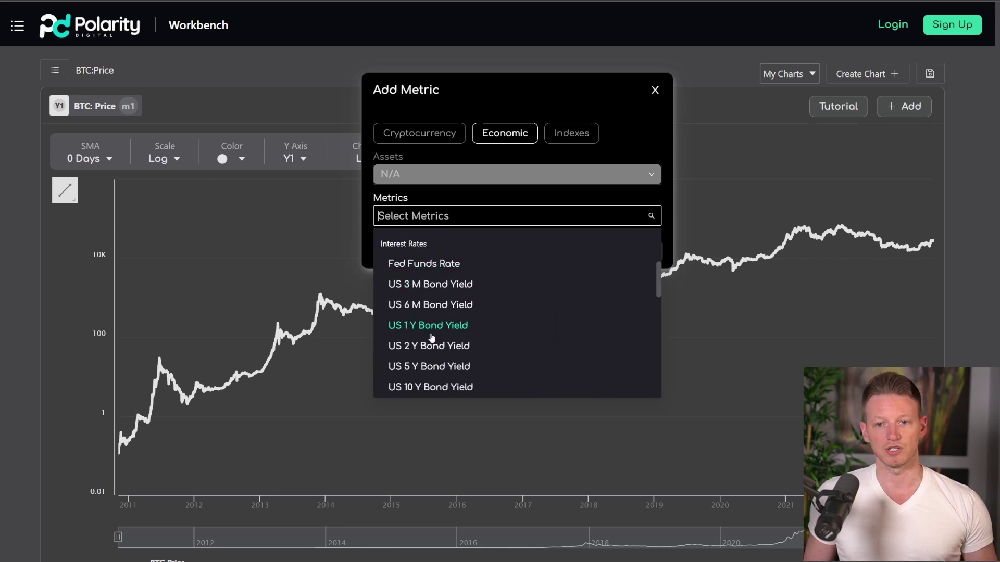
left_click(418, 367)
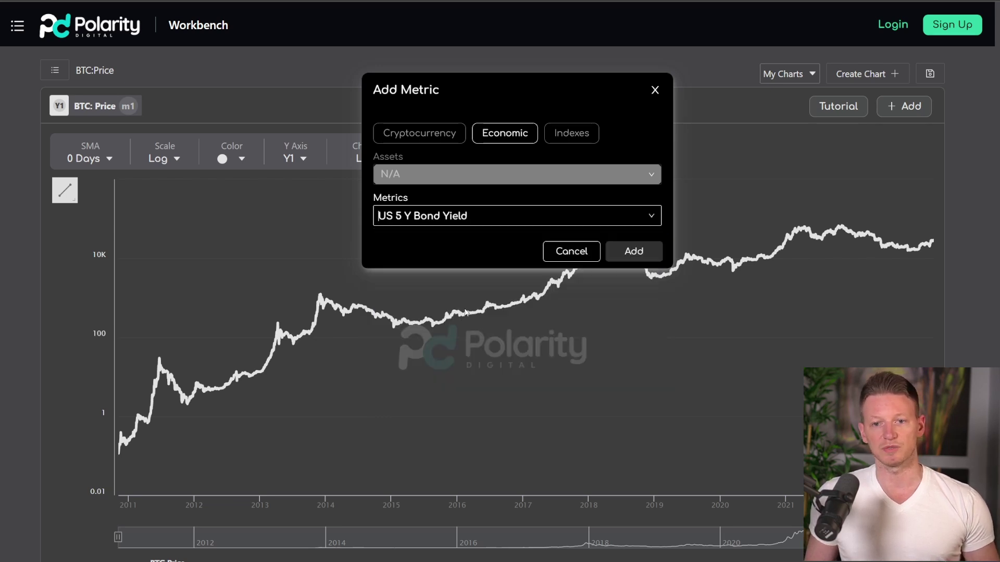
left_click(613, 256)
Step: Add the economic metric CPI: (Growth Rate Y/Y) to the chart as another series
left_click(906, 109)
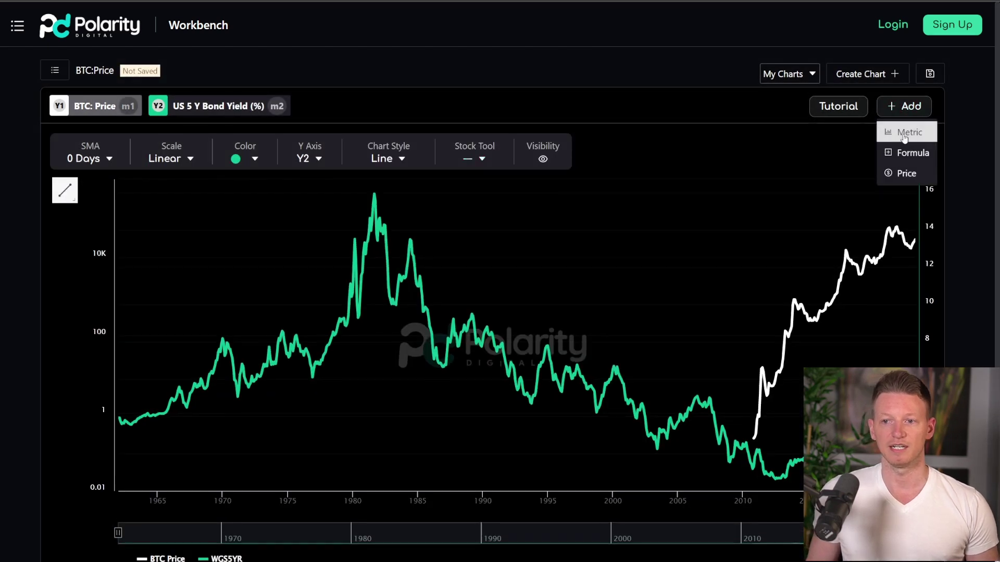
left_click(905, 130)
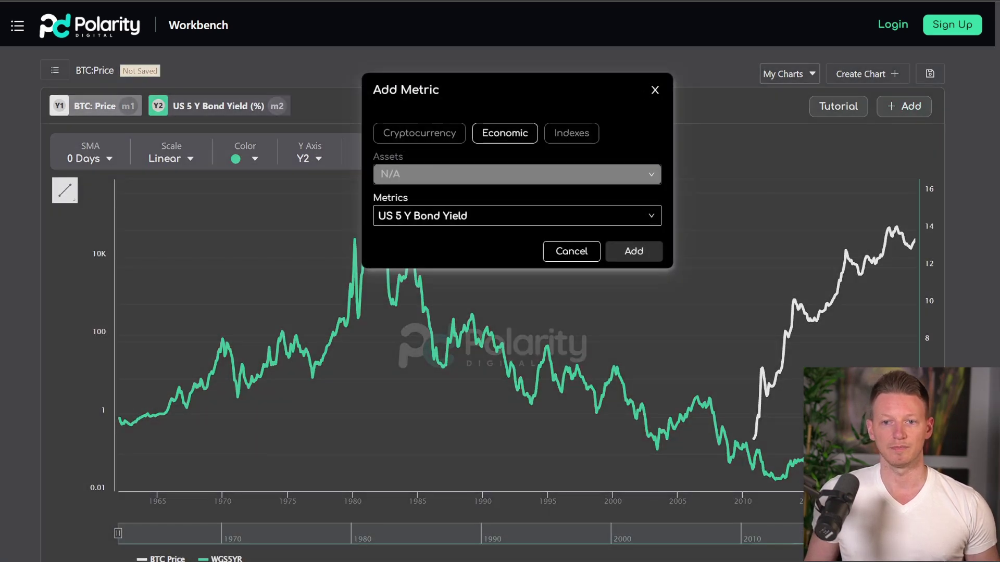
left_click(414, 216)
scroll(436, 292, "up", 5)
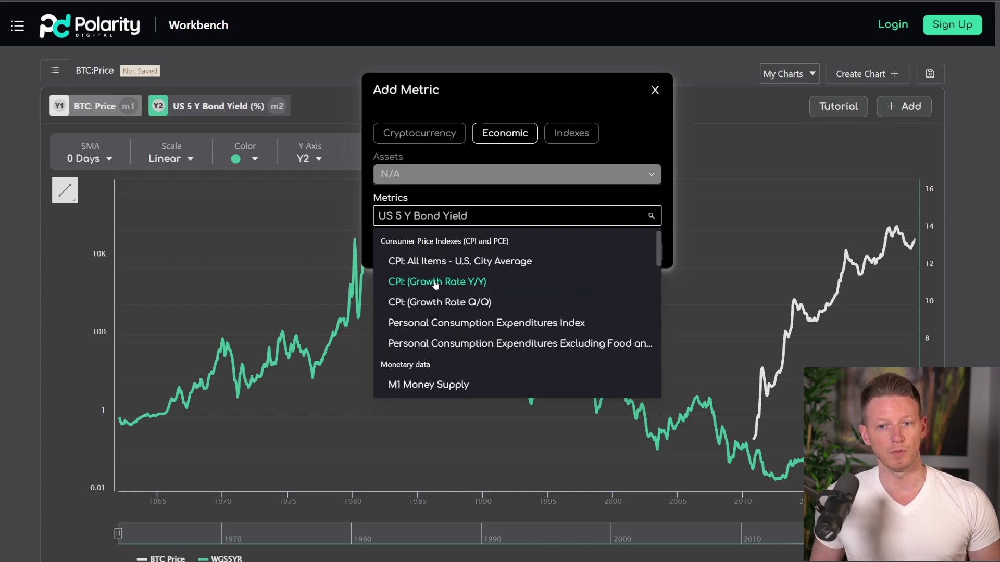
left_click(435, 282)
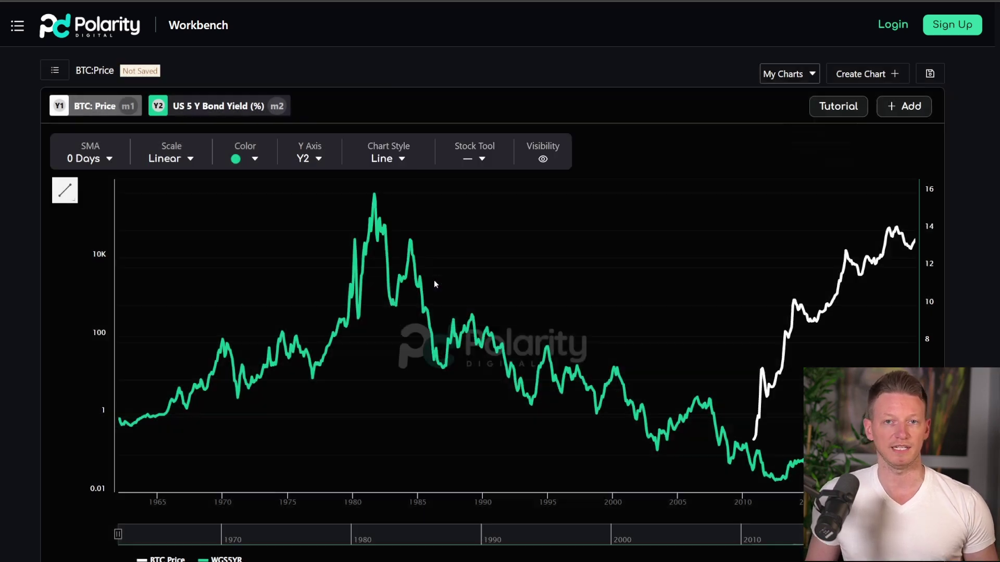
left_click(900, 106)
left_click(896, 140)
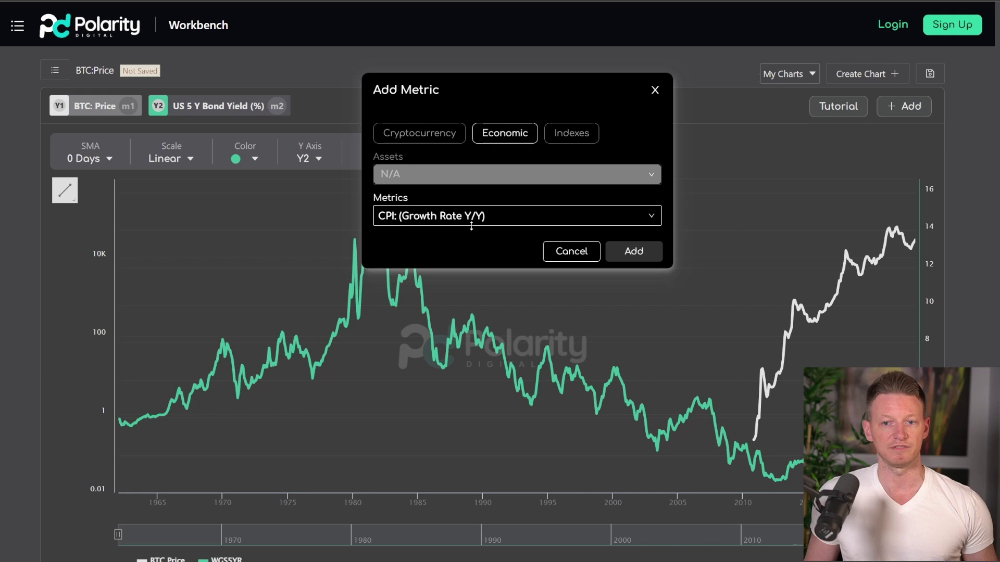
left_click(521, 216)
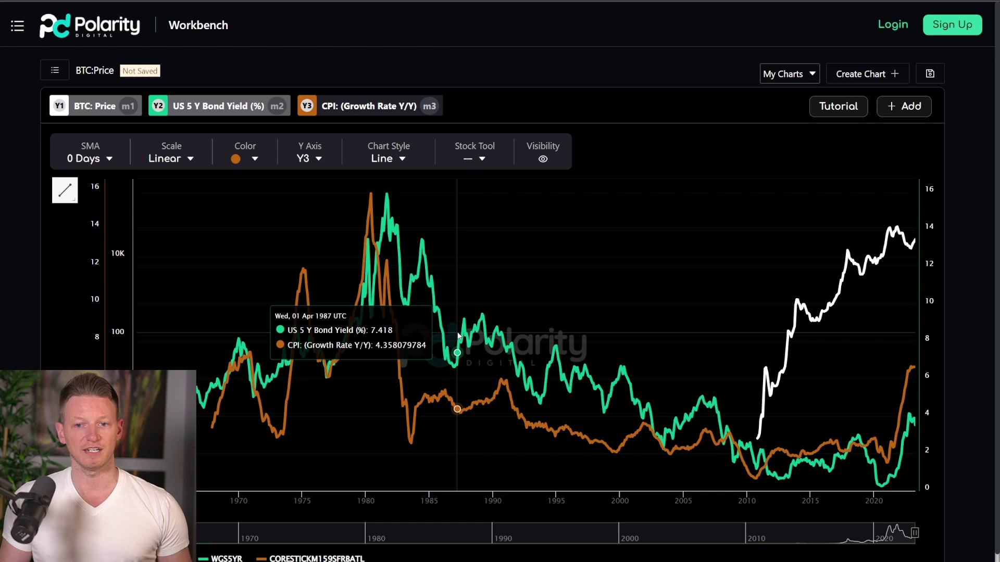
Step: Examine how BTC price, the 5-year bond yield and CPI growth move together over recent years and the full history
scroll(548, 330, "up", 5)
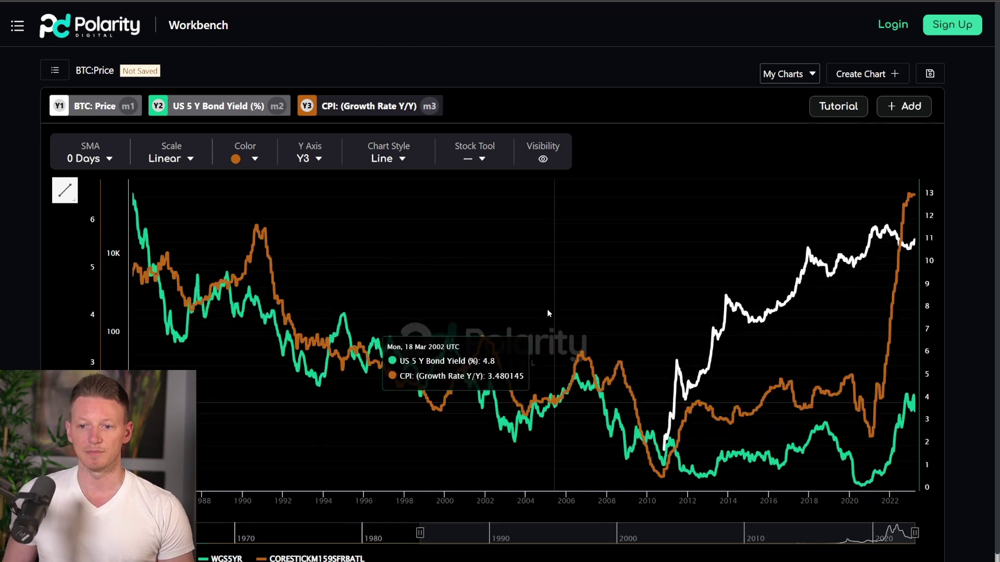
scroll(548, 330, "down", 5)
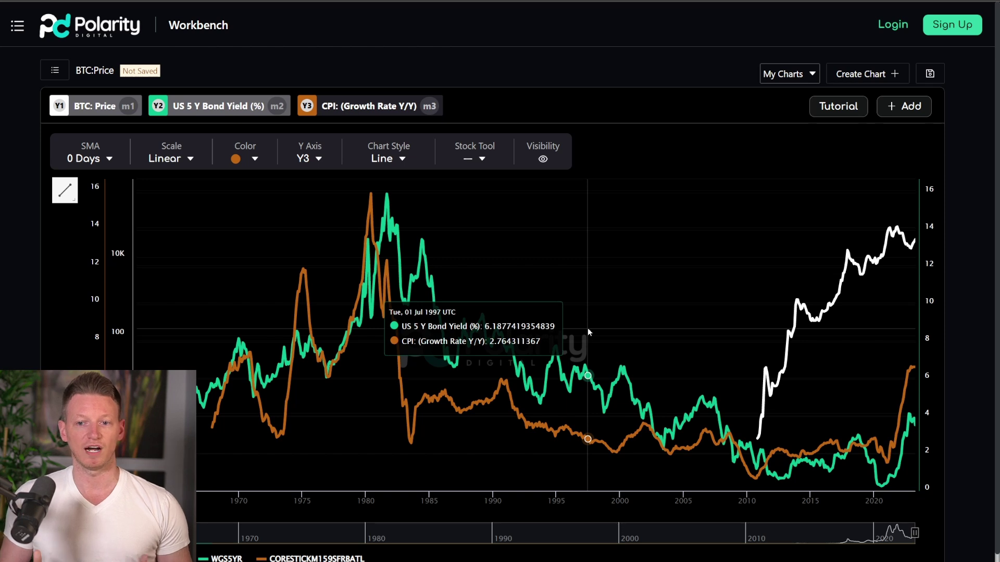
scroll(664, 346, "up", 5)
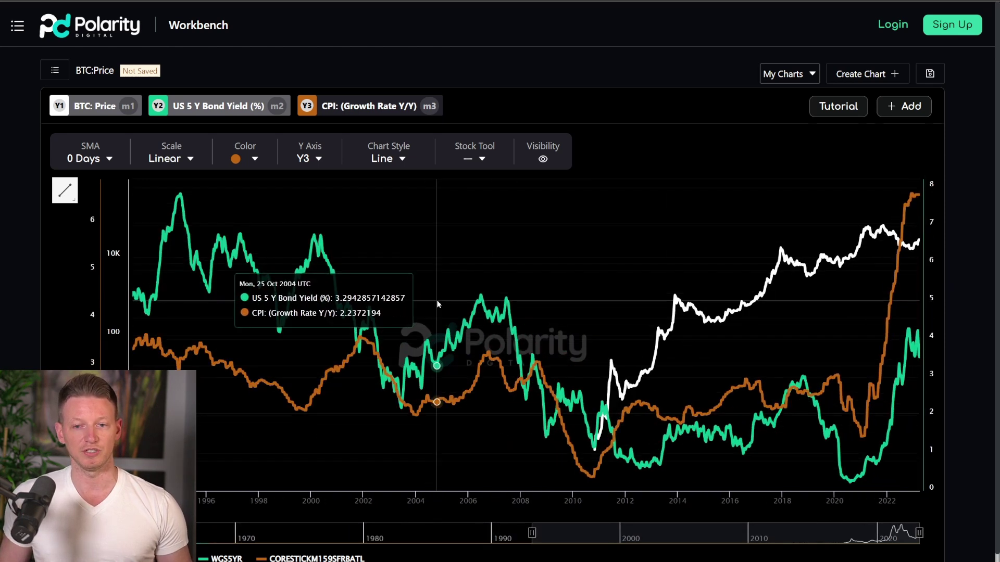
scroll(436, 304, "up", 4)
scroll(433, 304, "up", 2)
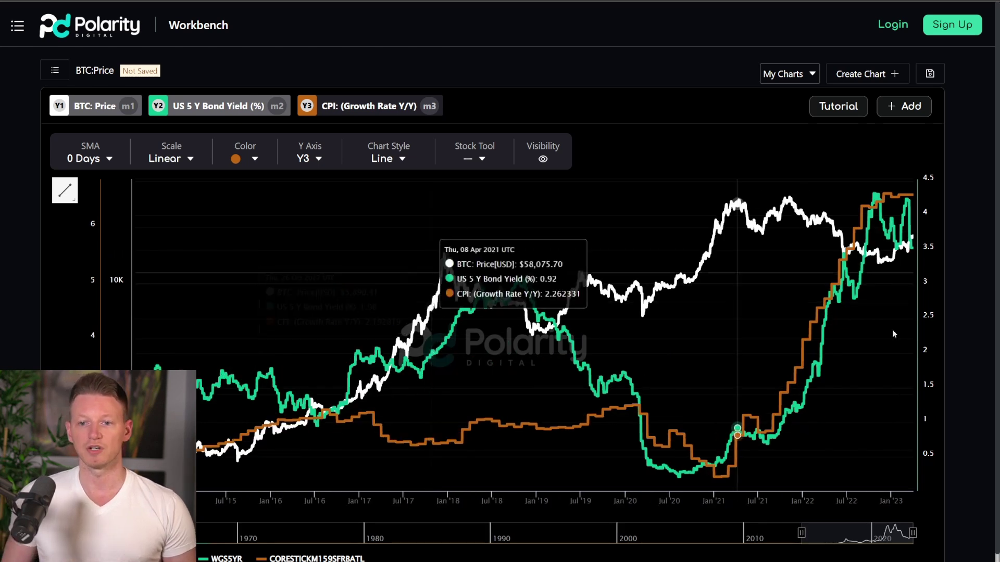
scroll(587, 315, "down", 3)
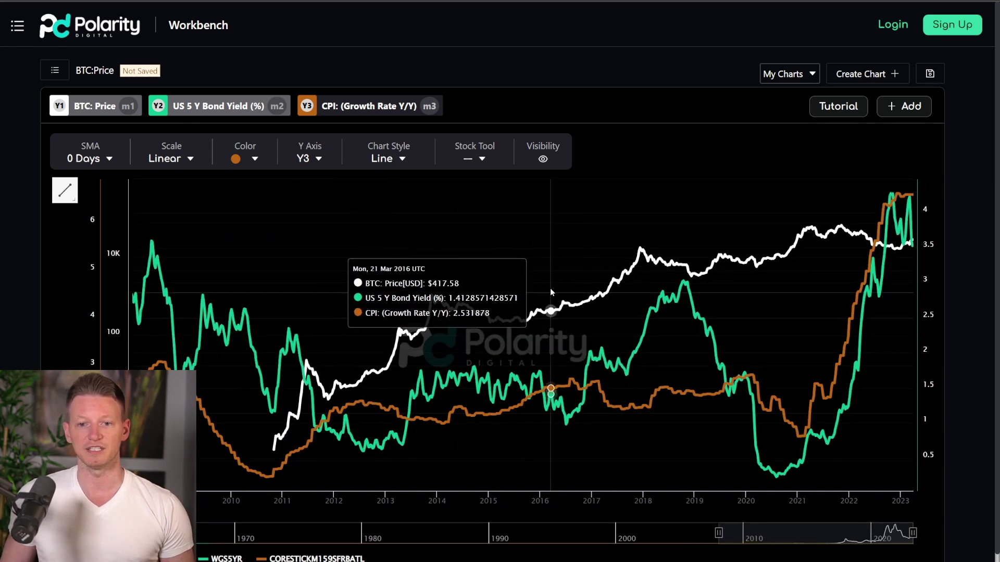
scroll(508, 332, "down", 3)
scroll(508, 333, "up", 3)
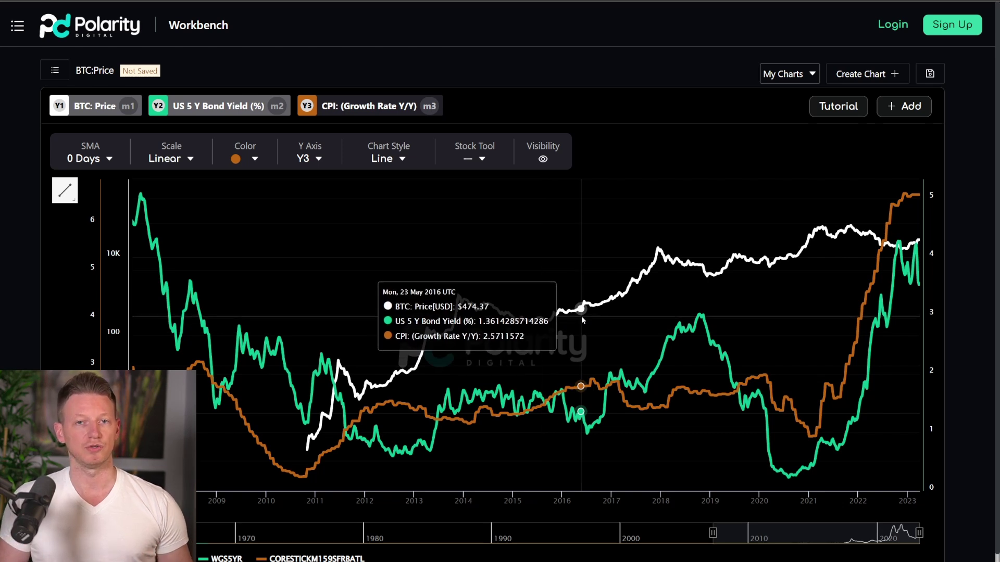
scroll(581, 316, "down", 5)
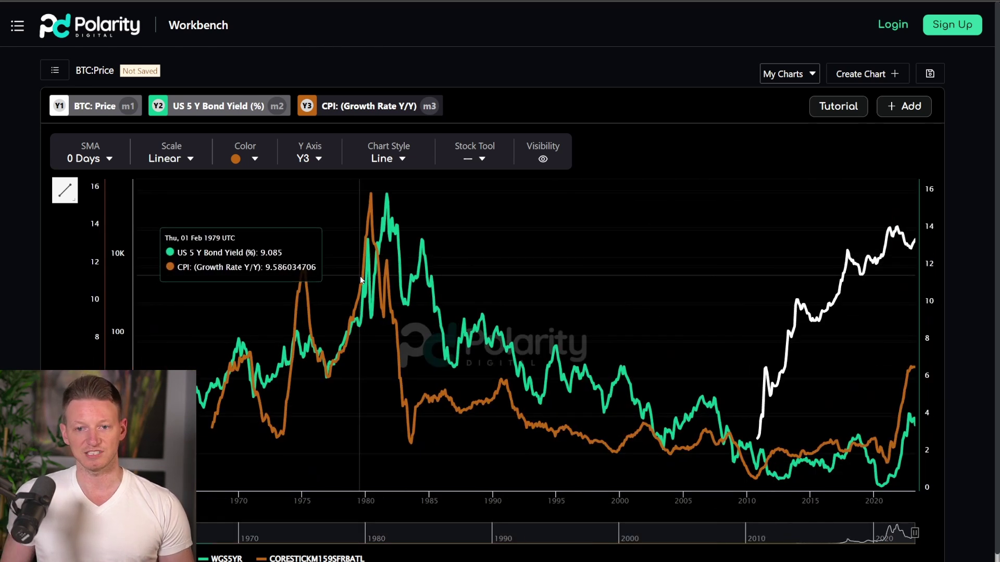
Step: Start adding another metric to the chart and look through the available market indexes
left_click(903, 106)
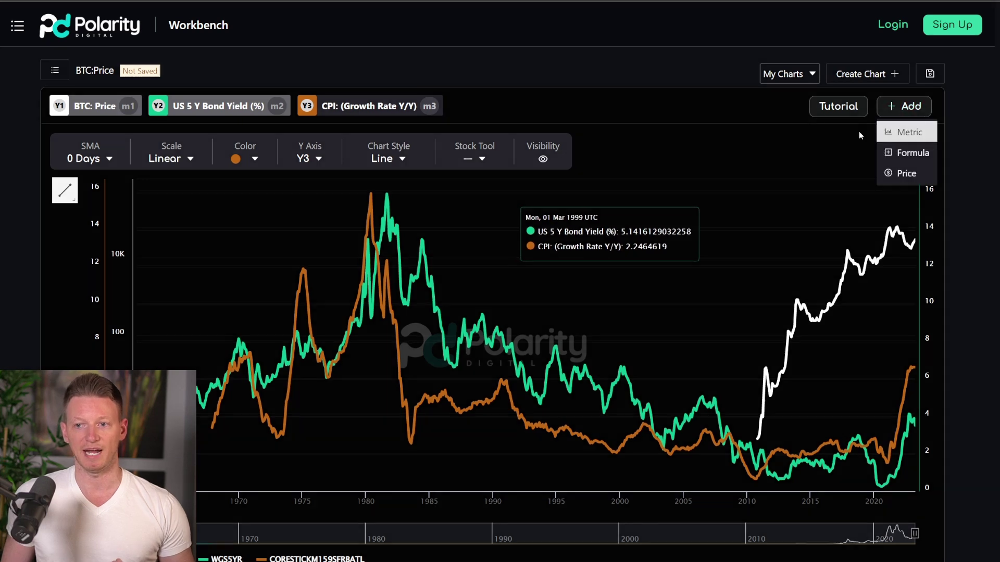
left_click(903, 129)
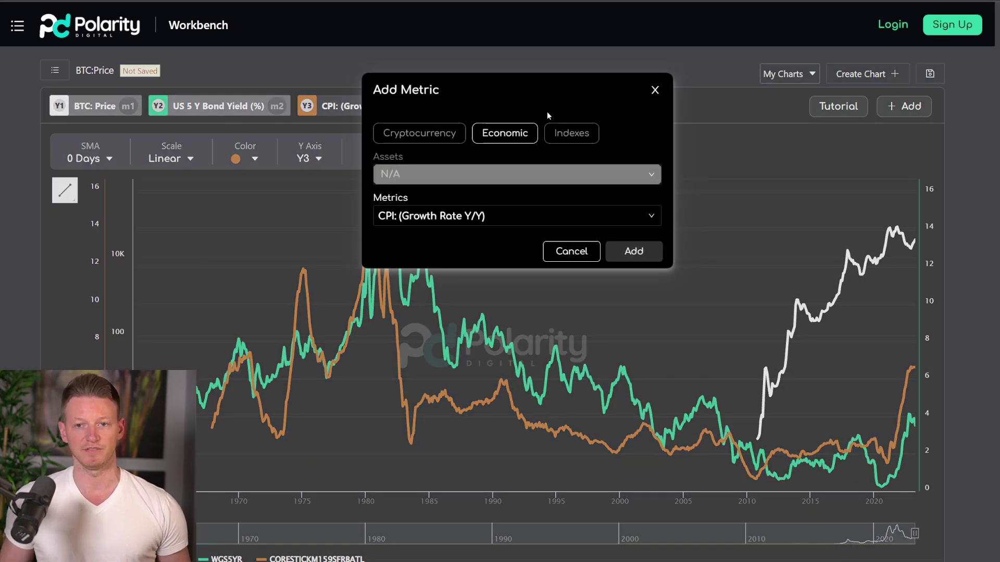
left_click(569, 133)
left_click(501, 218)
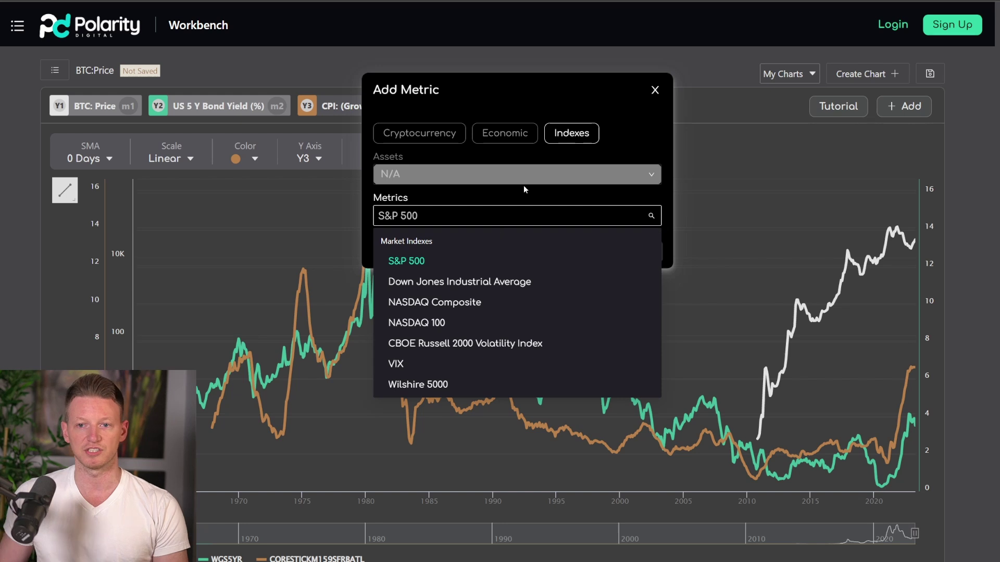
Step: Add the economic metric M2 Money Supply to the chart and compare it with BTC price in recent decades
left_click(503, 131)
left_click(441, 216)
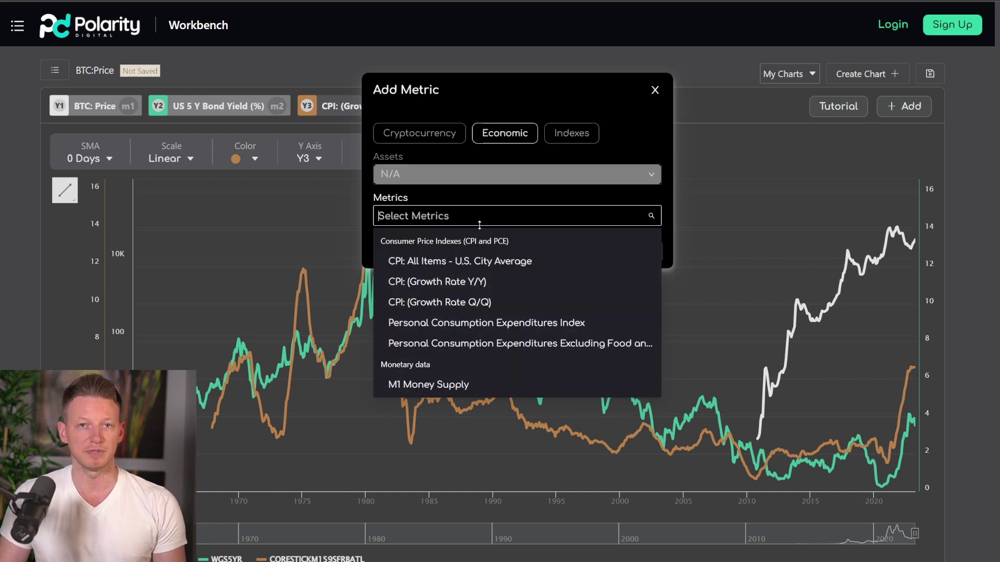
type("m2")
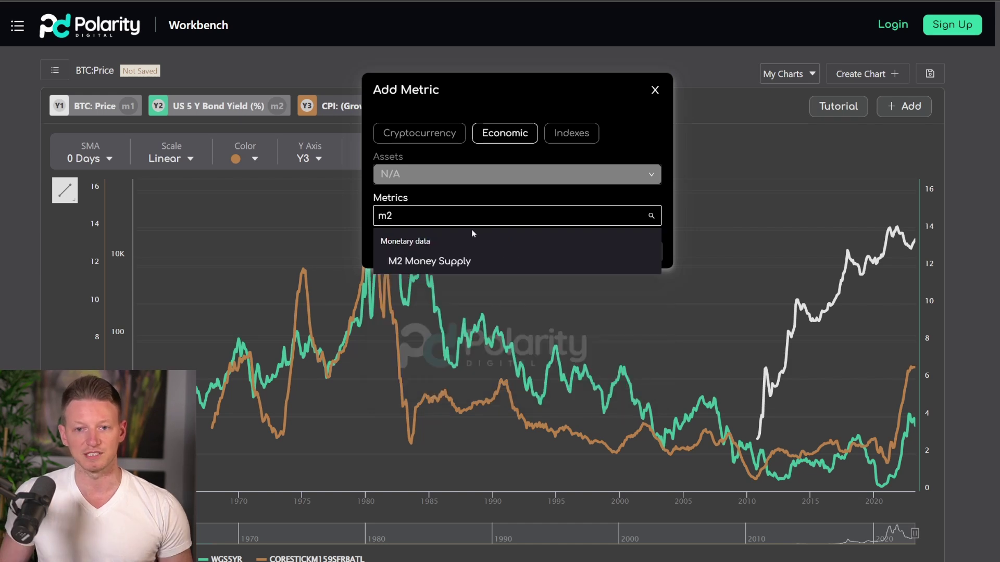
left_click(454, 261)
left_click(633, 252)
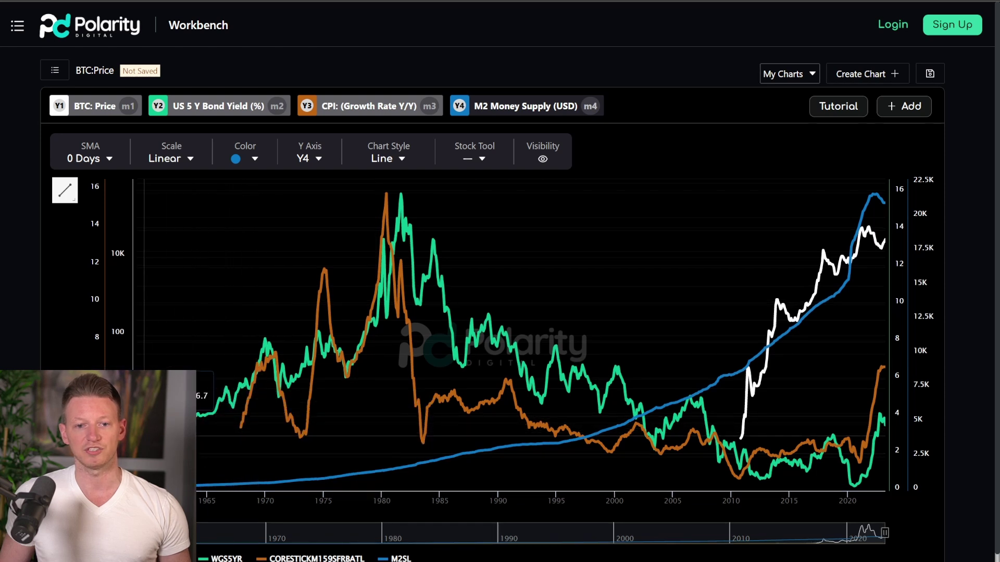
scroll(599, 323, "up", 5)
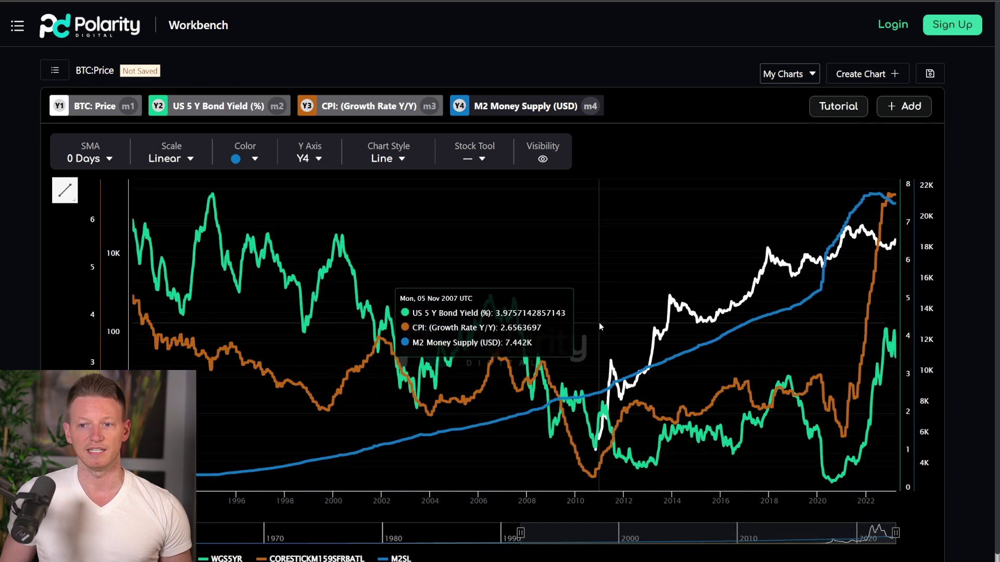
scroll(580, 330, "up", 2)
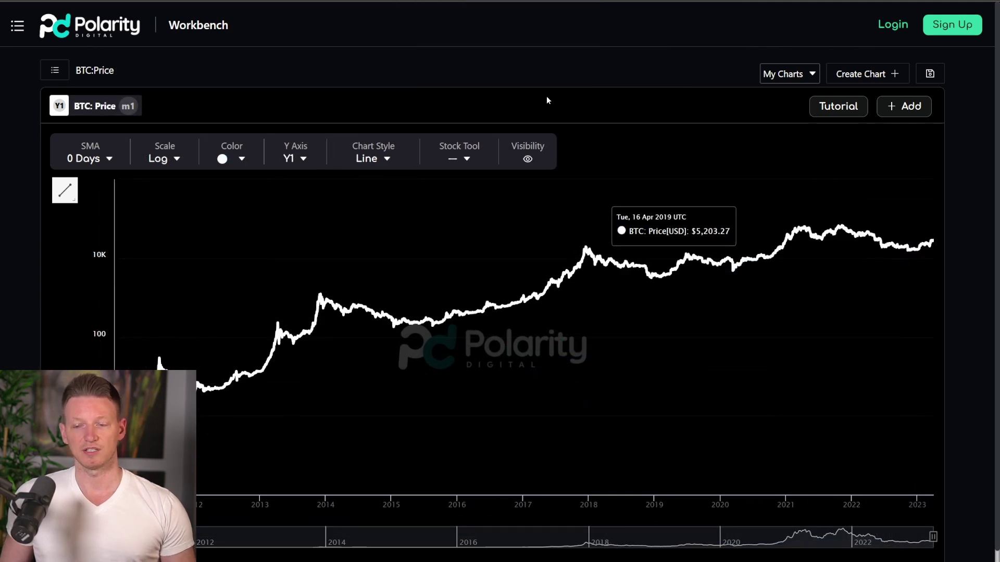
Step: Add Bitcoin's MDC metric as a second series to the fresh BTC price chart
left_click(902, 107)
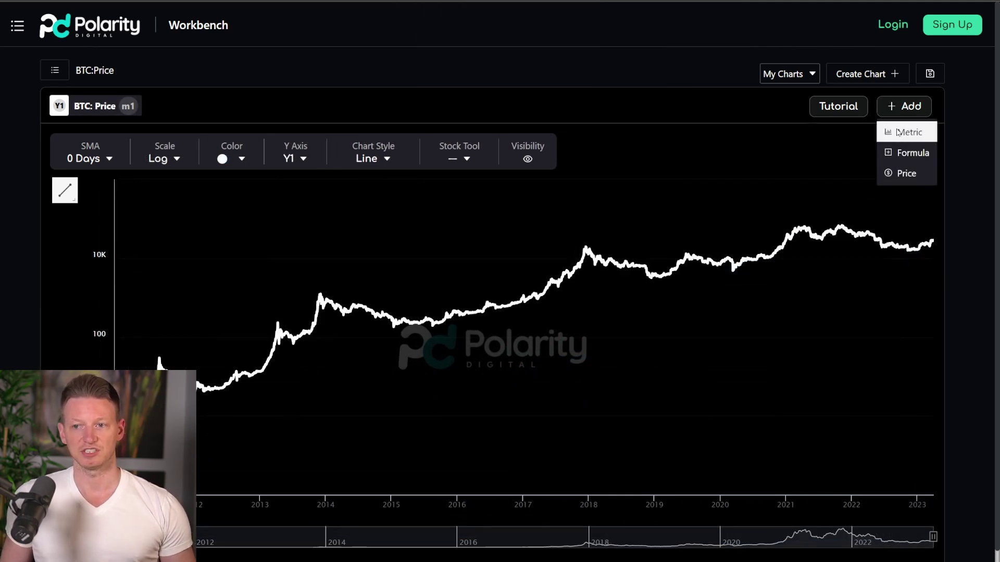
left_click(898, 134)
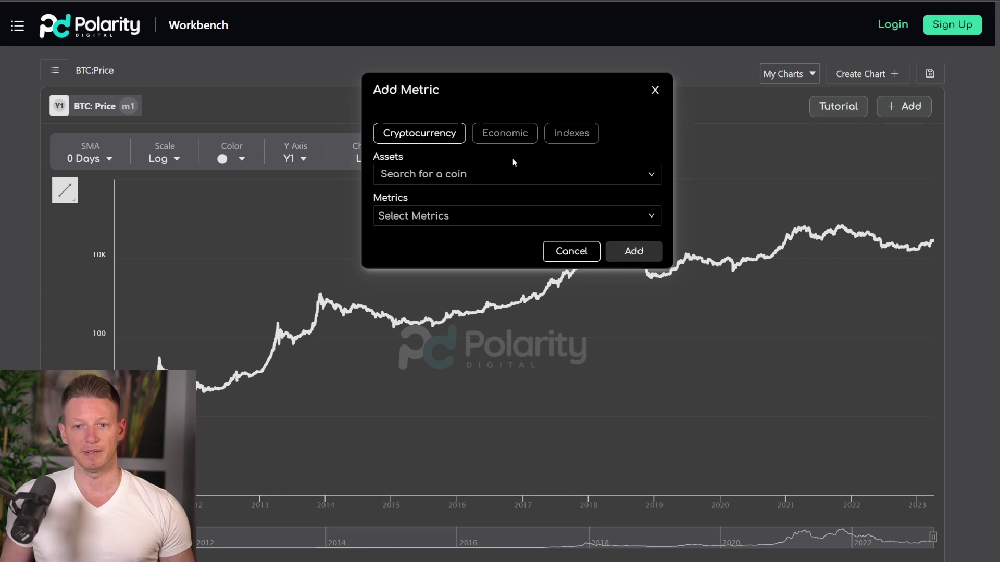
left_click(403, 175)
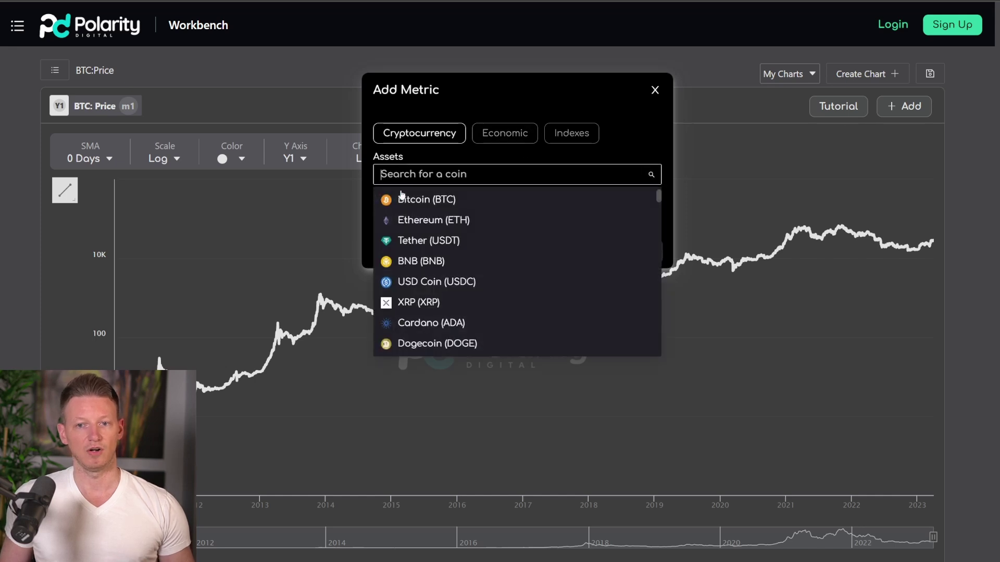
left_click(430, 206)
left_click(438, 217)
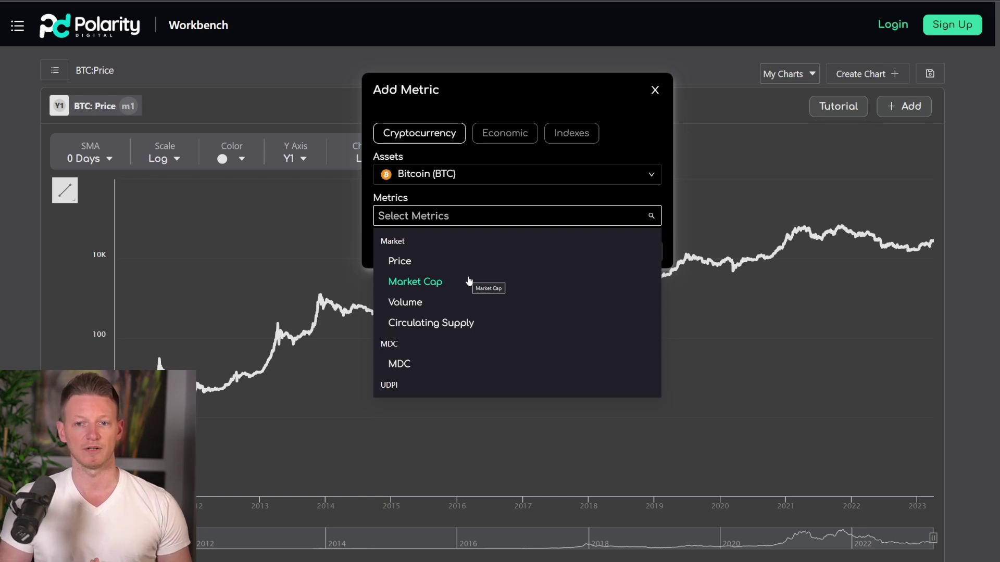
left_click(408, 363)
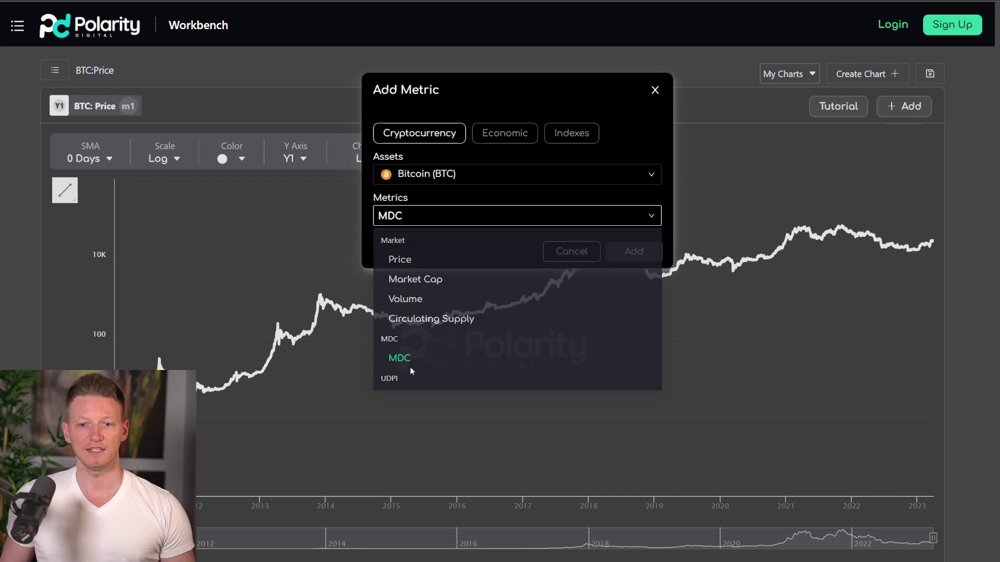
left_click(633, 250)
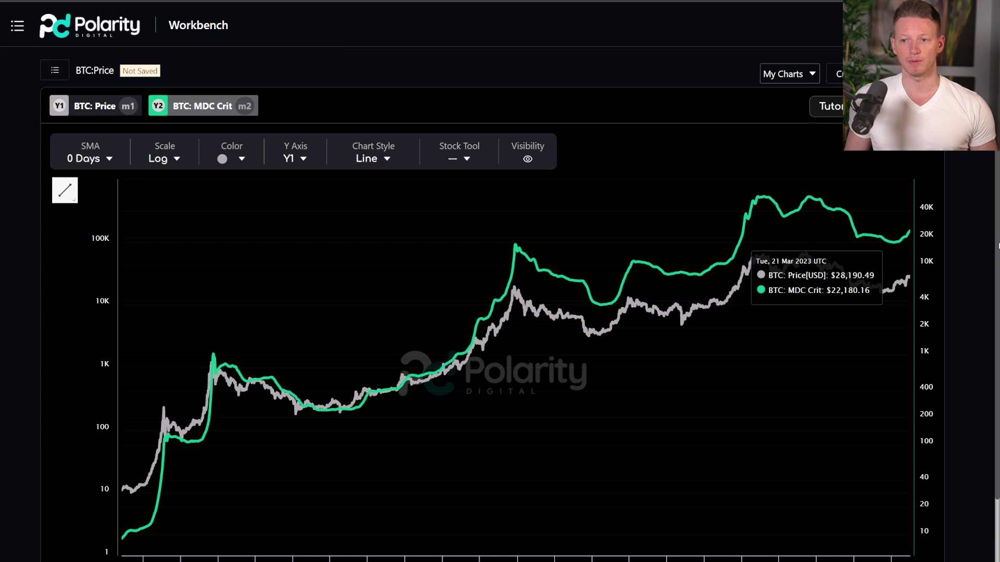
Step: Assign the BTC: MDC Crit series to the Y1 axis so it shares the price scale
scroll(990, 246, "down", 1)
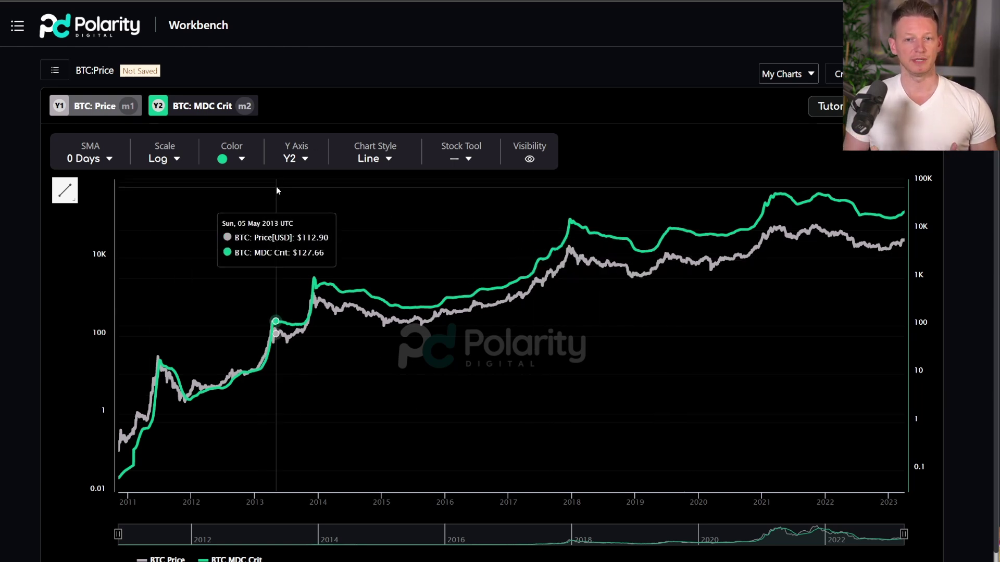
left_click(298, 160)
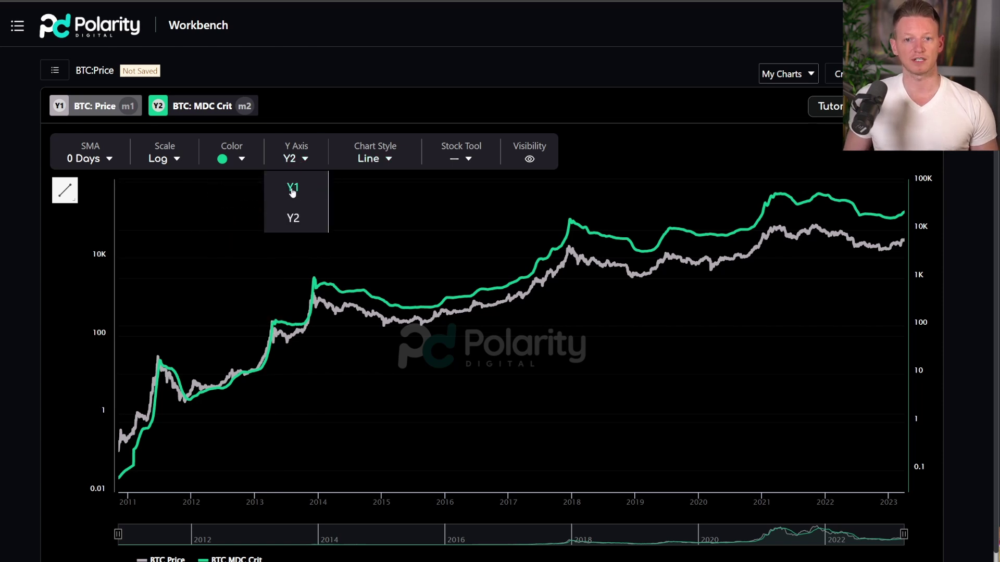
left_click(290, 190)
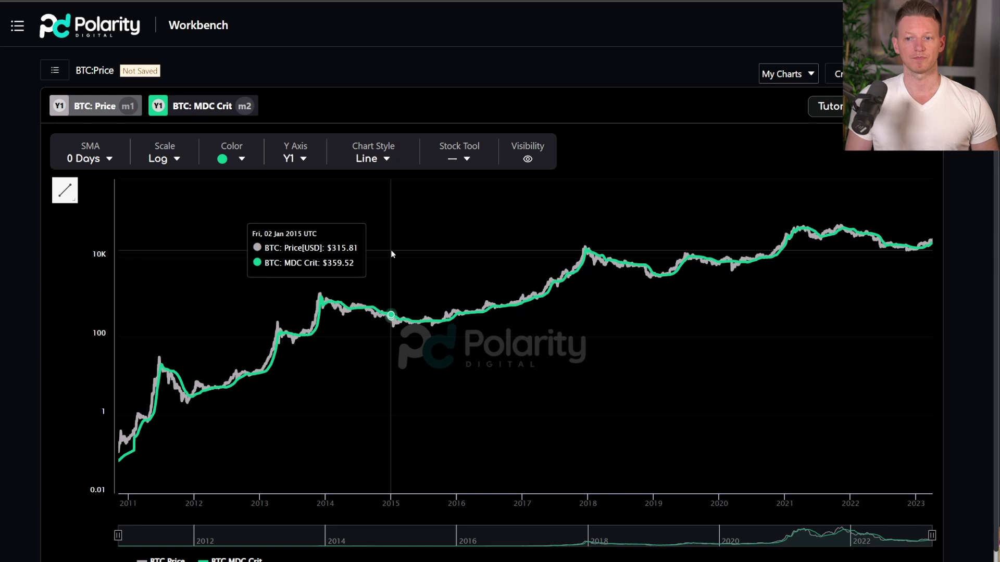
Step: Examine how BTC price moves relative to the MDC Crit line over the recent market cycles
scroll(510, 291, "up", 6)
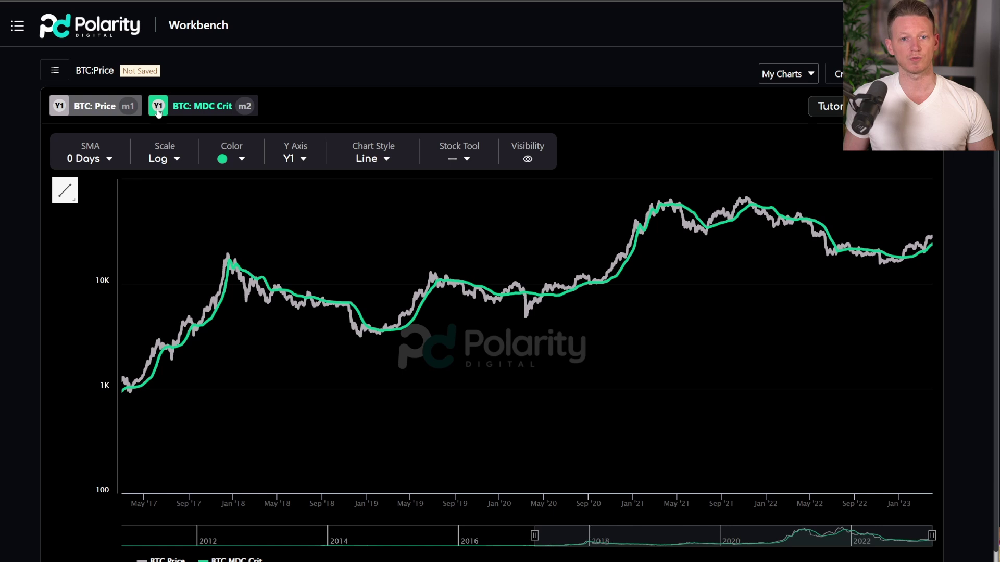
left_click(203, 110)
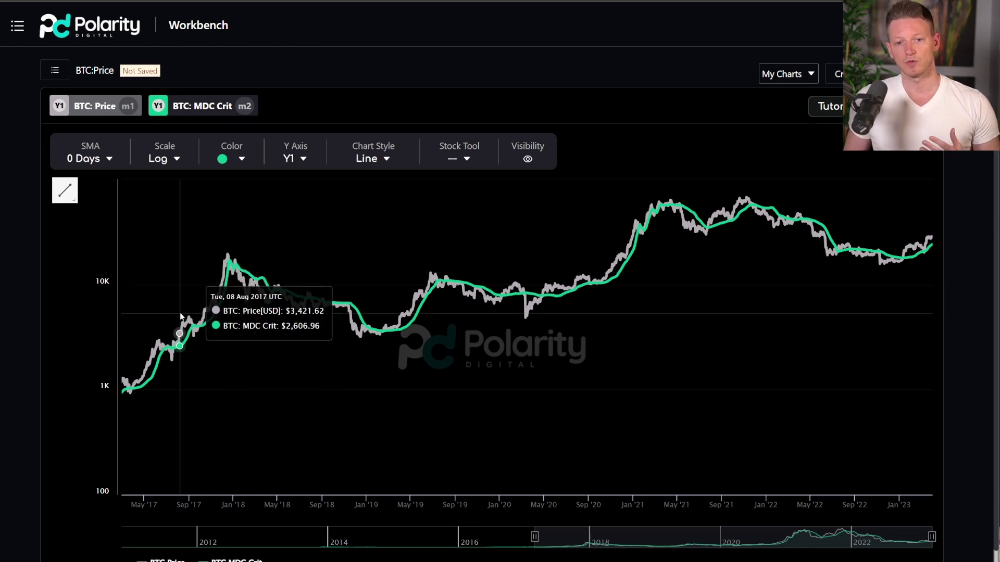
scroll(199, 313, "up", 1)
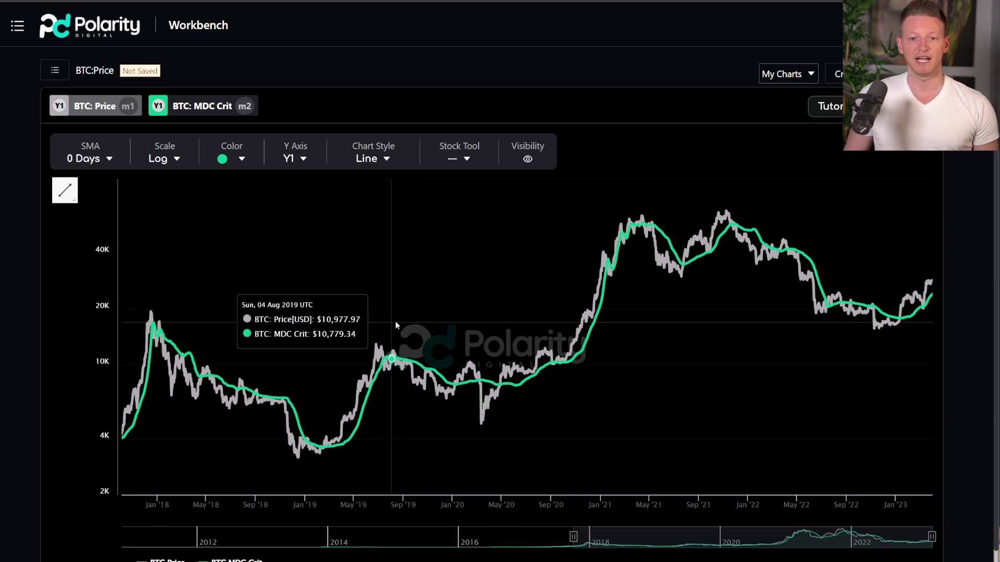
scroll(364, 319, "down", 3)
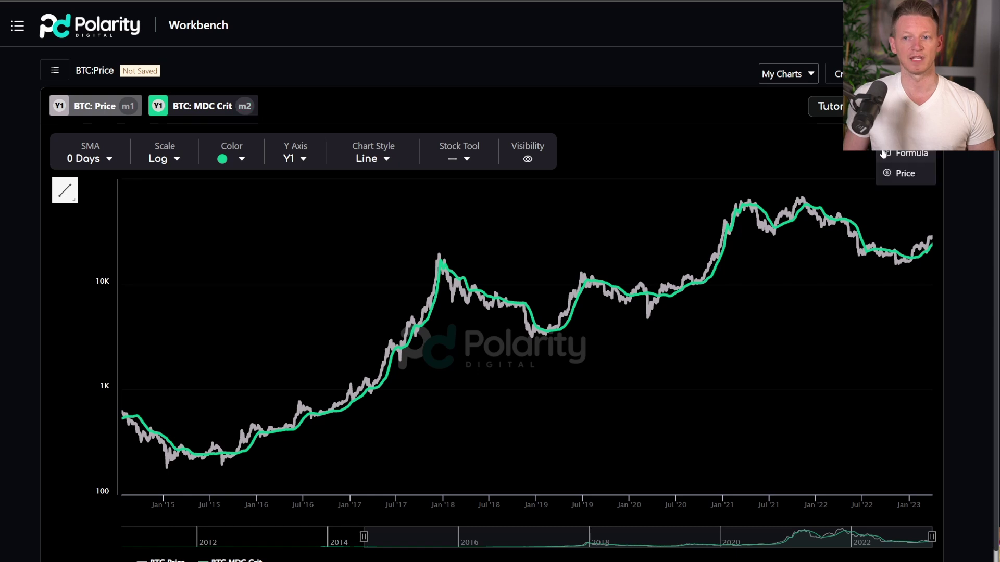
Step: Add a formula series to the chart and insert the if function template if(m1,>,m2,m1,0)
left_click(904, 168)
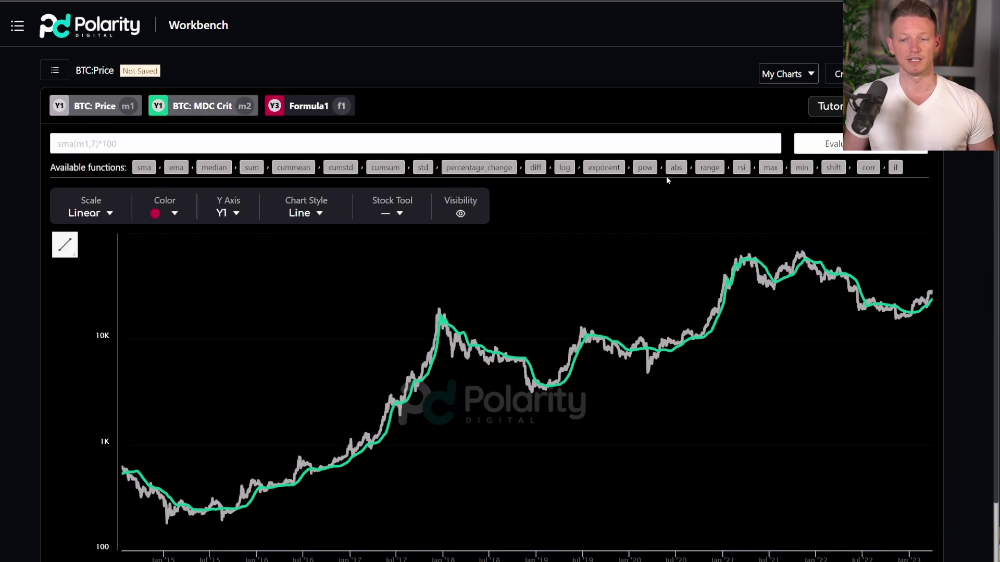
left_click(895, 168)
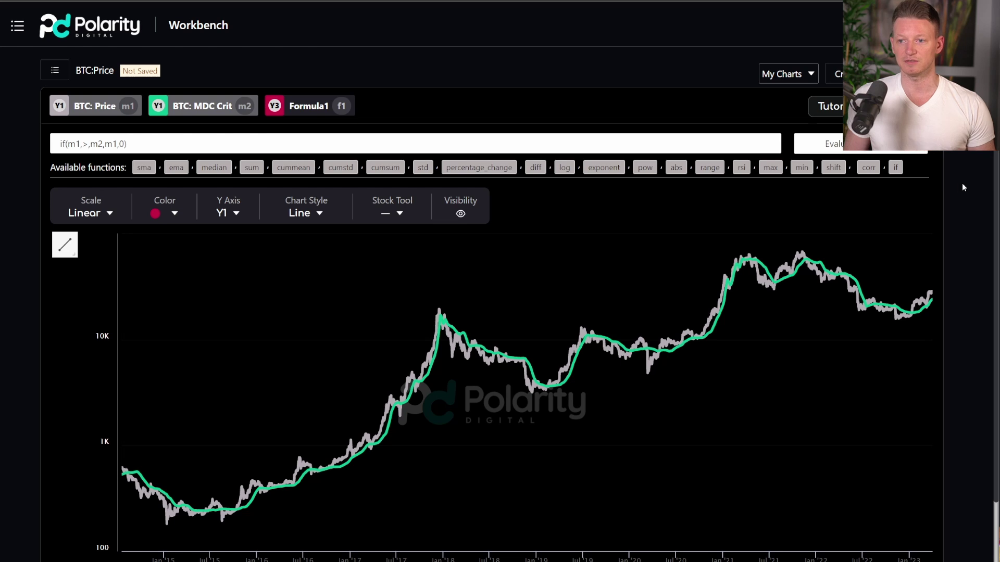
left_click(94, 145)
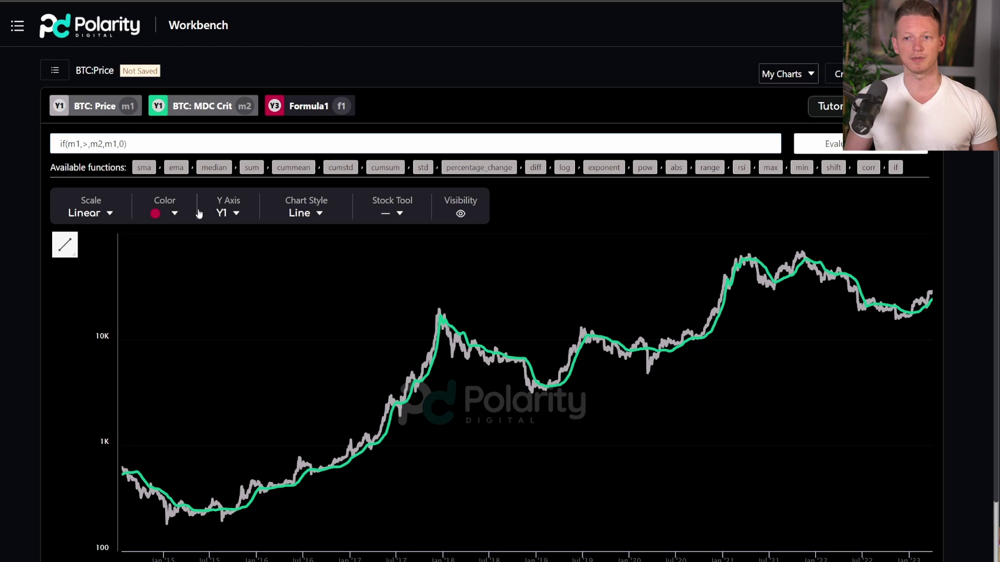
triple_click(141, 146)
left_click(141, 147)
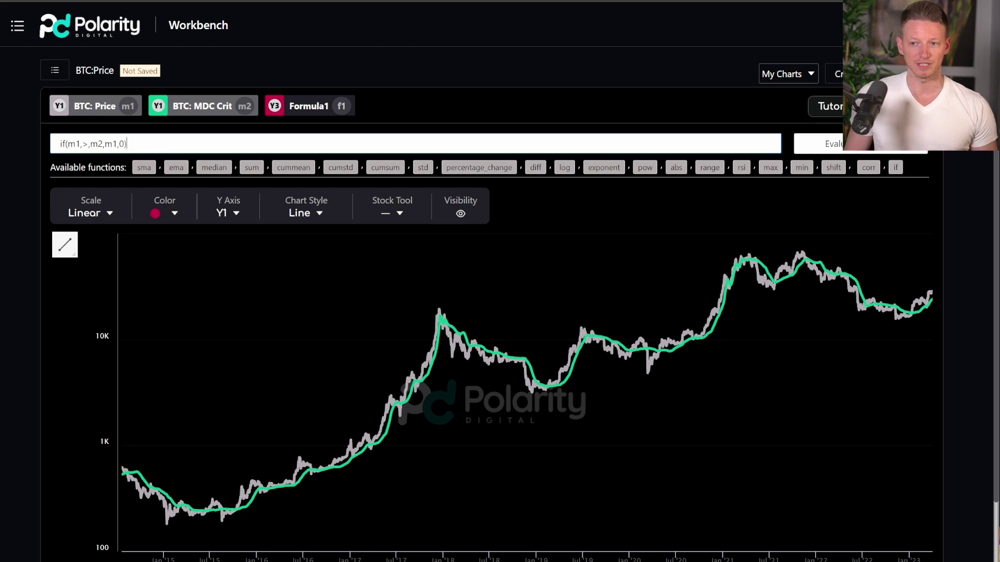
Step: Examine the parts of the if formula: the condition m1,>,m2, the true value m1 and the false value 0
scroll(796, 145, "down", 1)
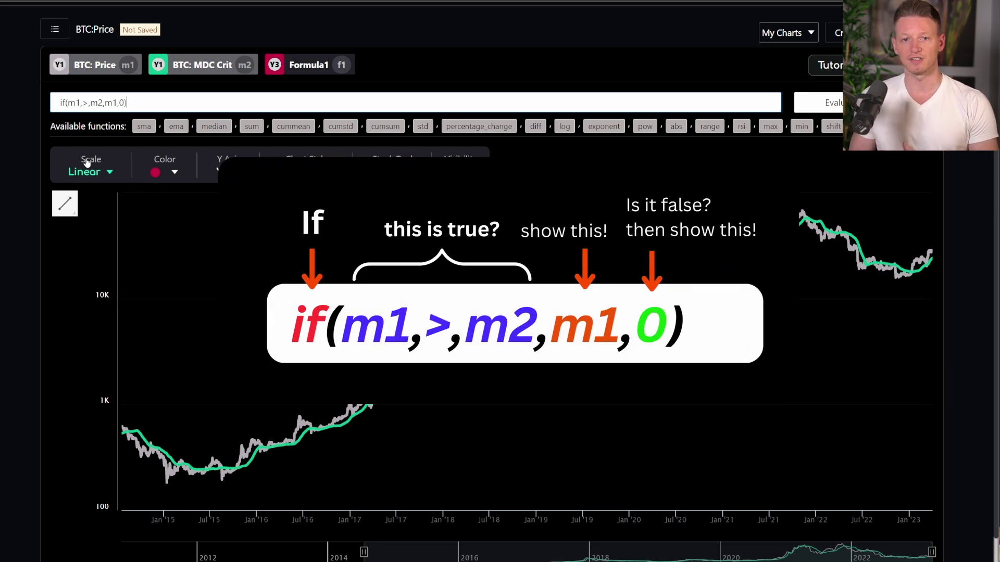
left_click_drag(102, 102, 68, 103)
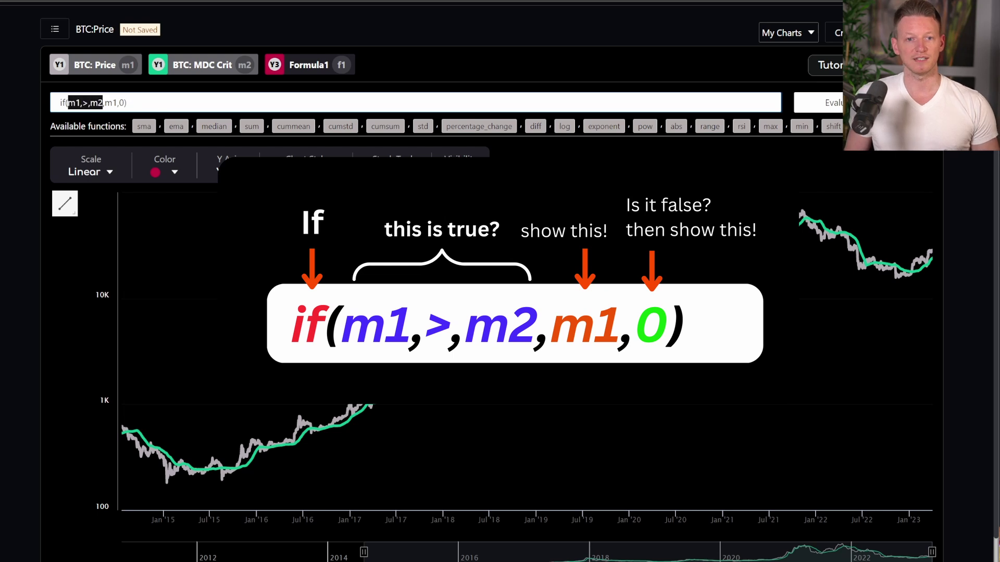
left_click(81, 104)
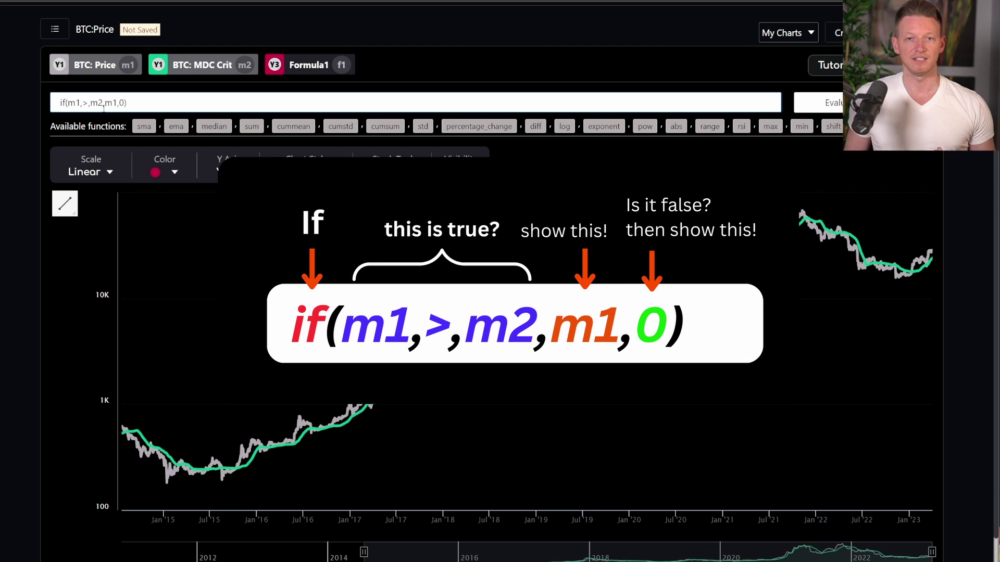
left_click_drag(116, 103, 104, 102)
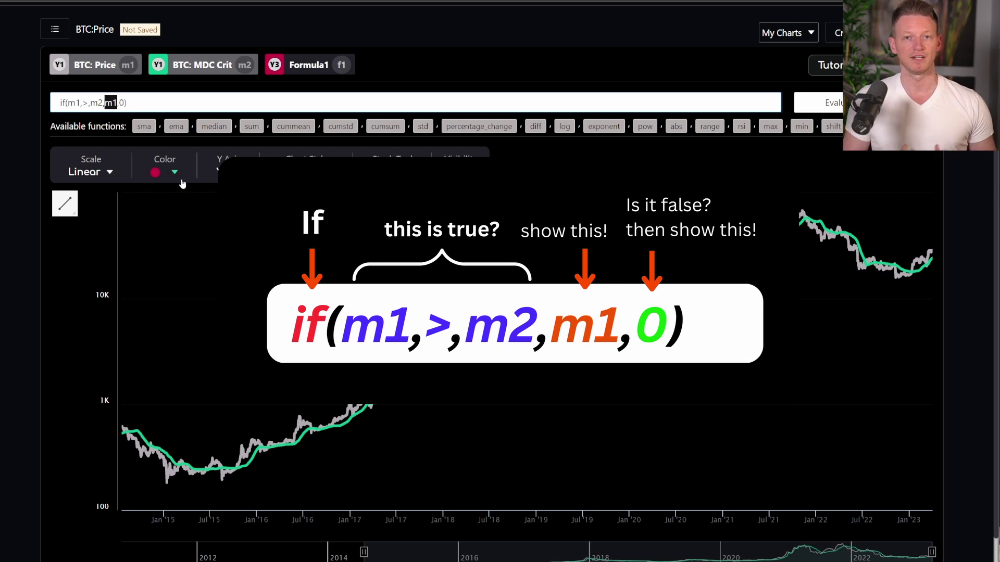
left_click(127, 104)
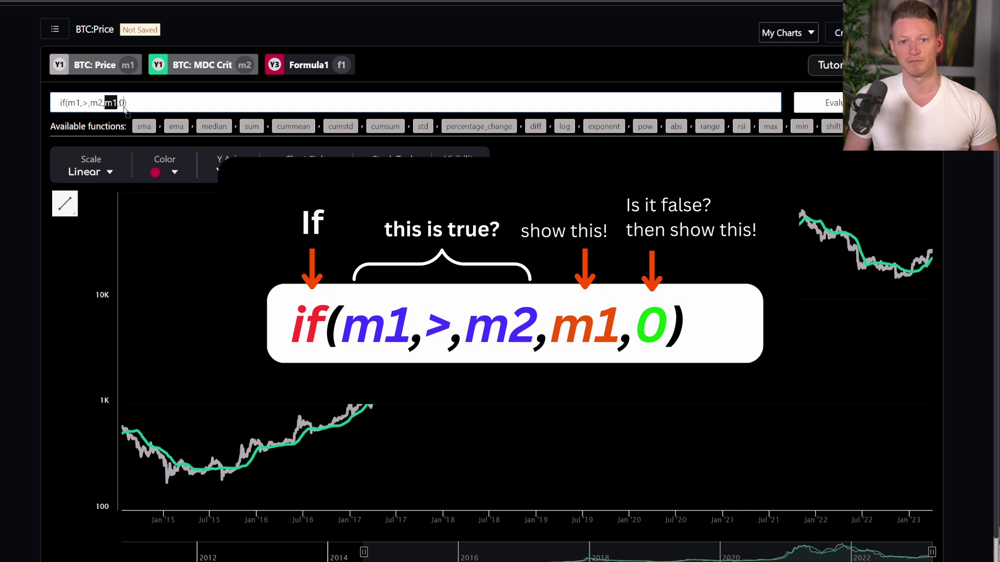
Step: Change the if formula to if(m1,<,m2,1000,-1000) by editing its comparison operator, true value and false value
double_click(87, 103)
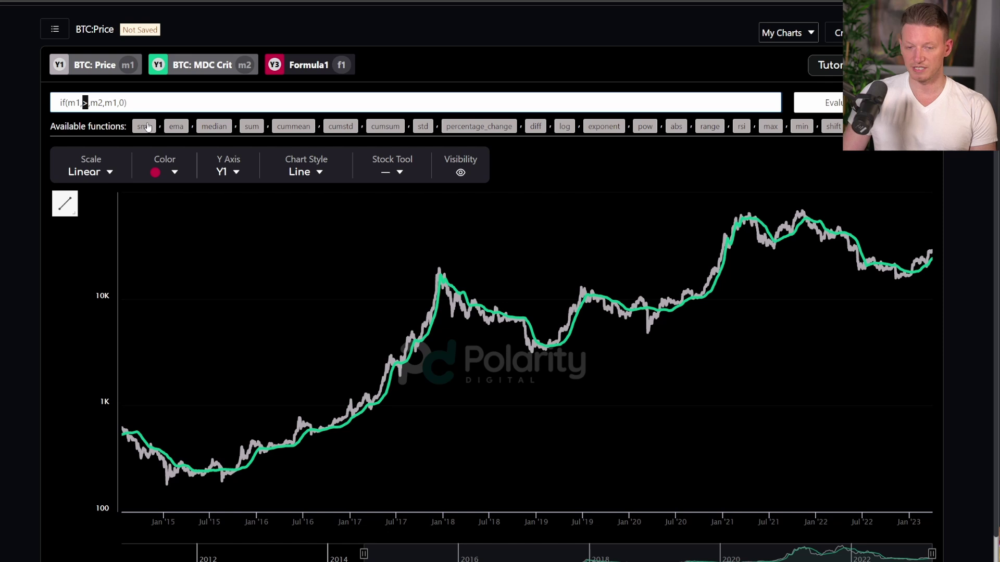
type("<")
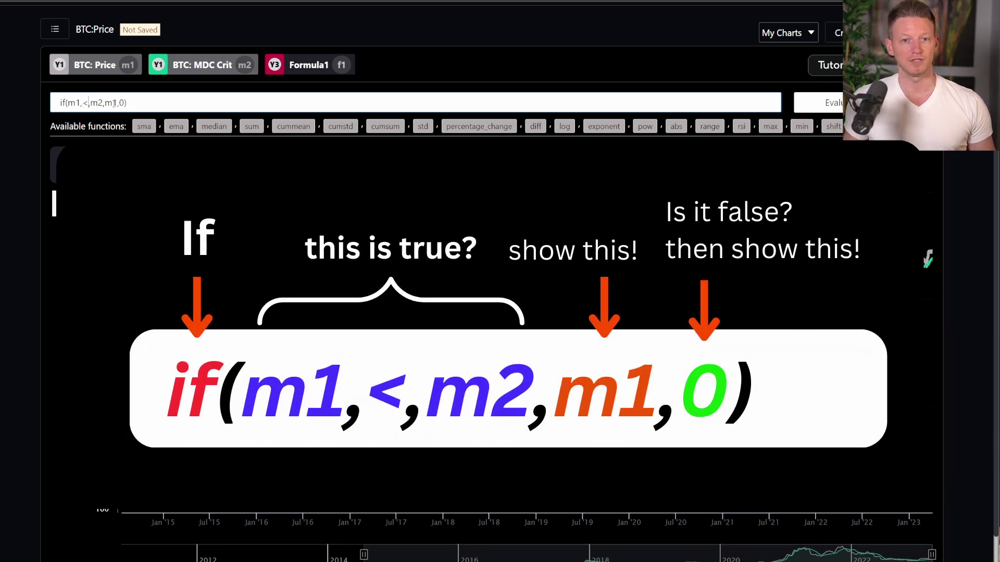
left_click_drag(117, 103, 105, 102)
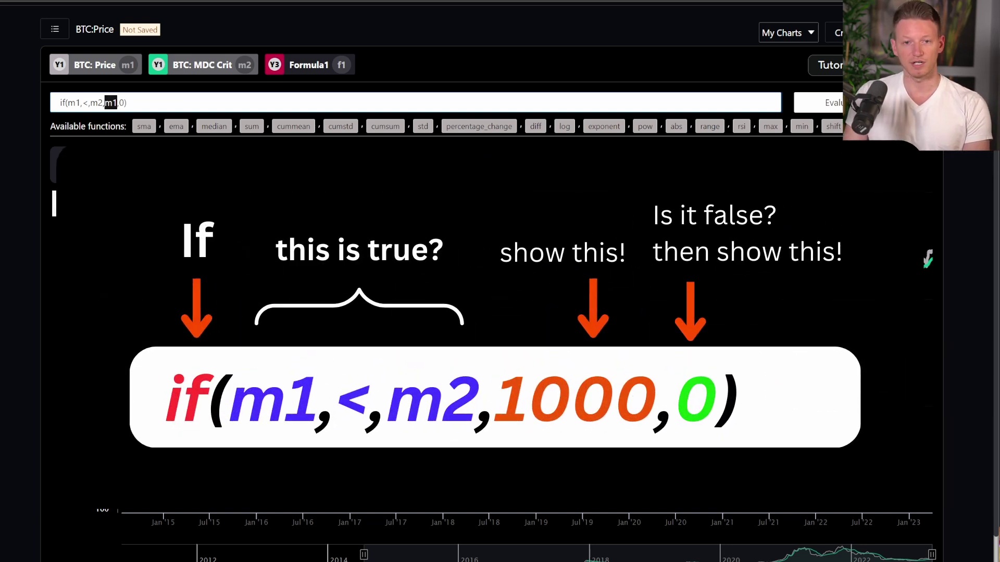
type("1000")
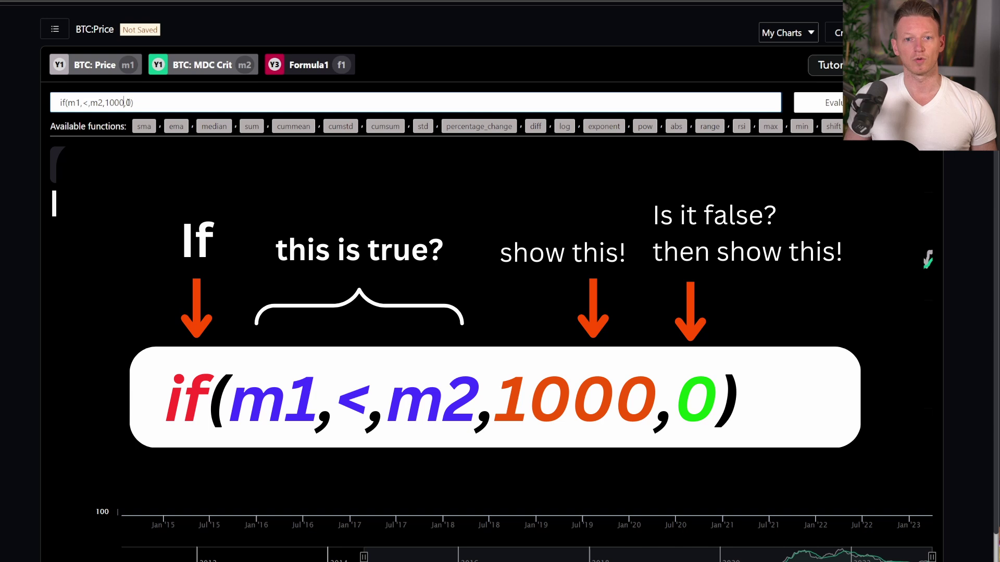
left_click(126, 102)
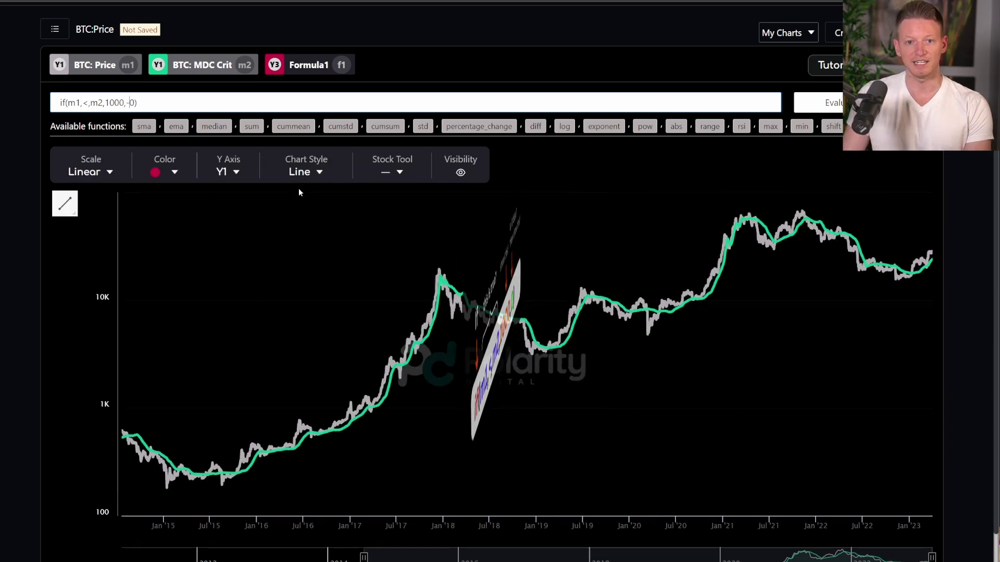
type("-100")
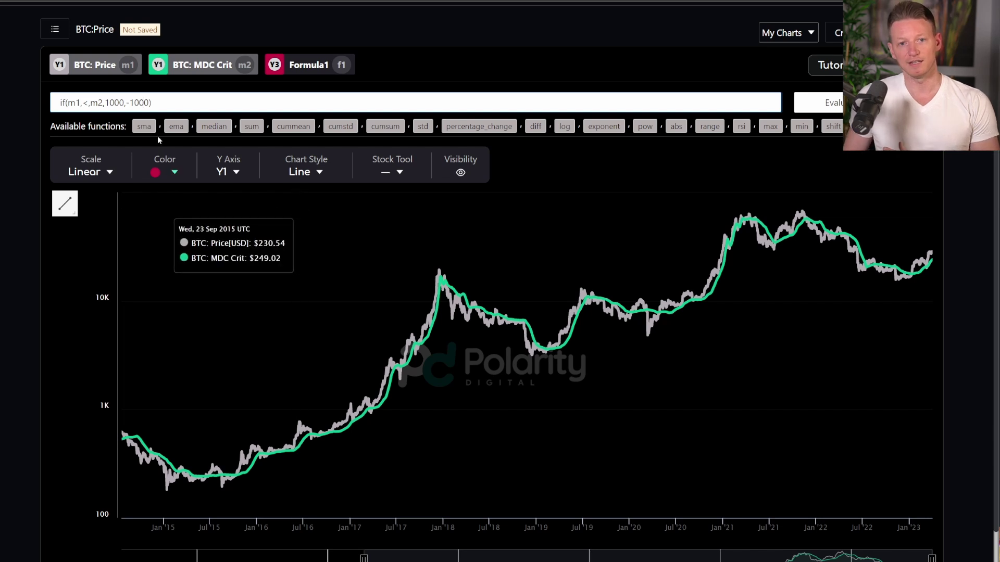
left_click_drag(104, 103, 68, 103)
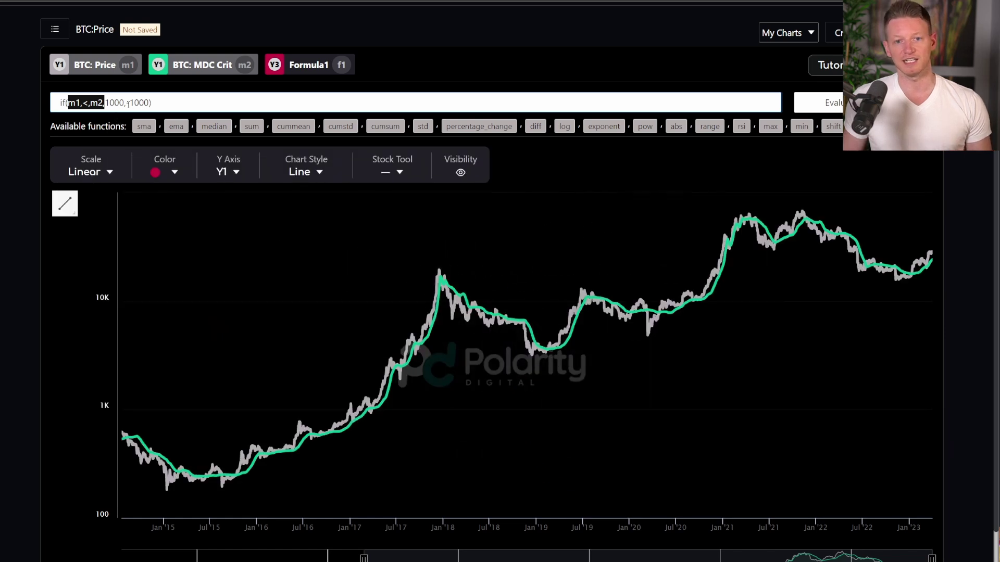
Step: Replace the whole formula with if(m1,>,m2,m1,0), then evaluate and draw it on the chart
key("ctrl+a")
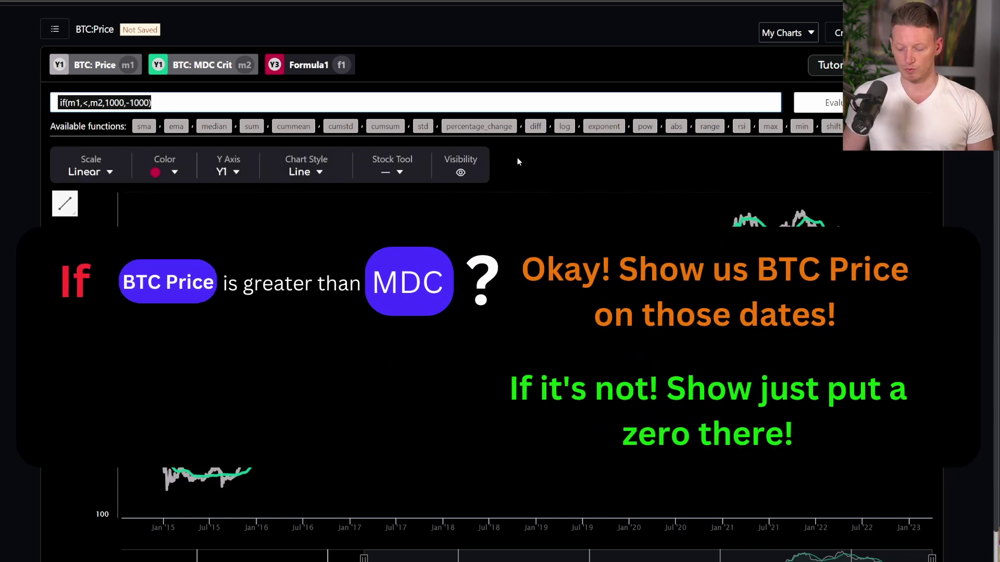
type("if(")
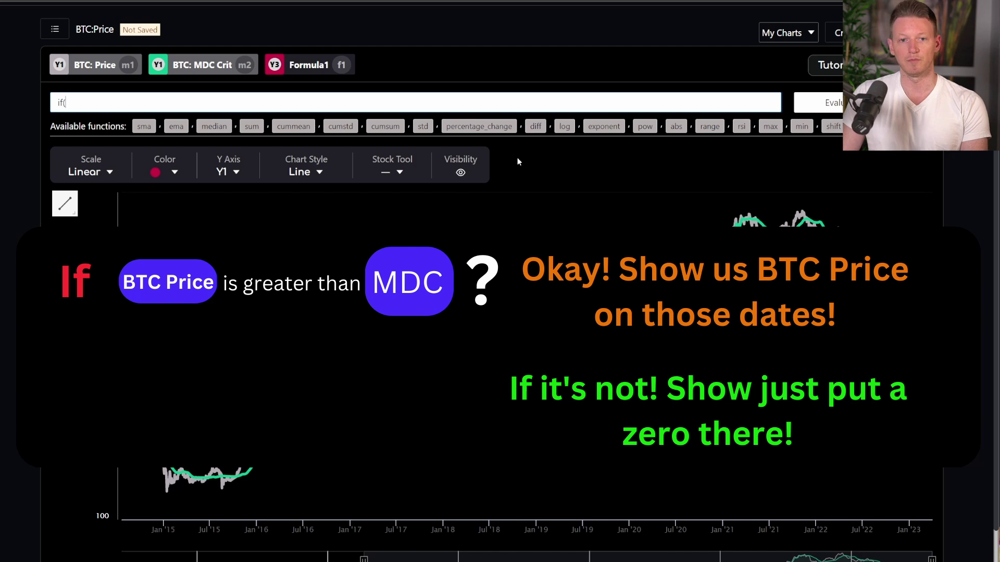
type("m1,>,")
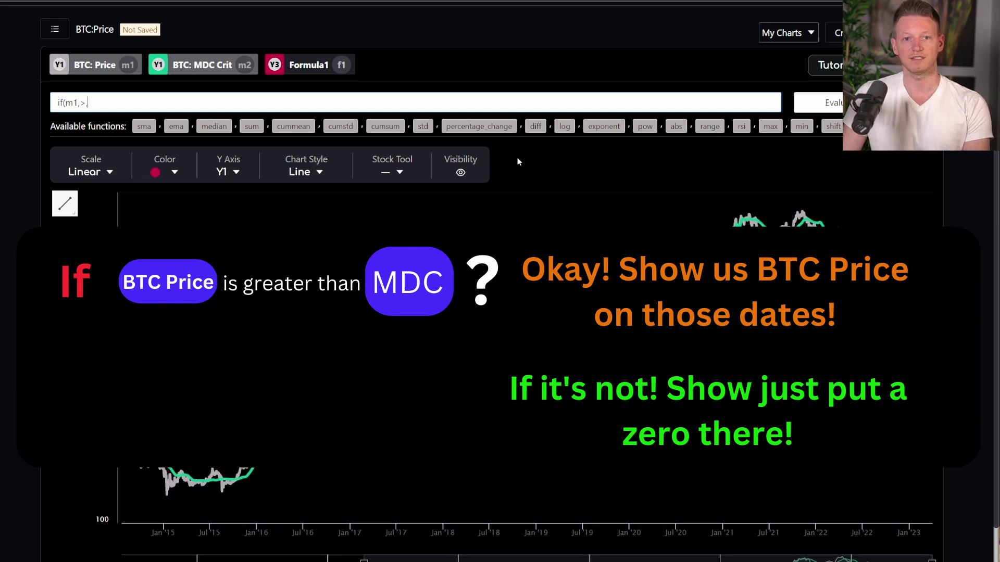
type("m2,")
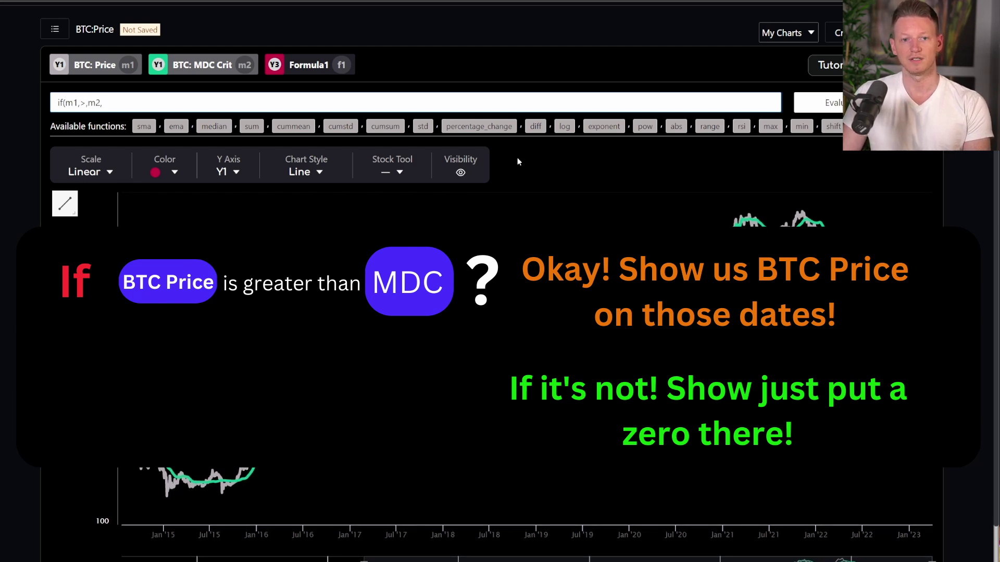
type("m1")
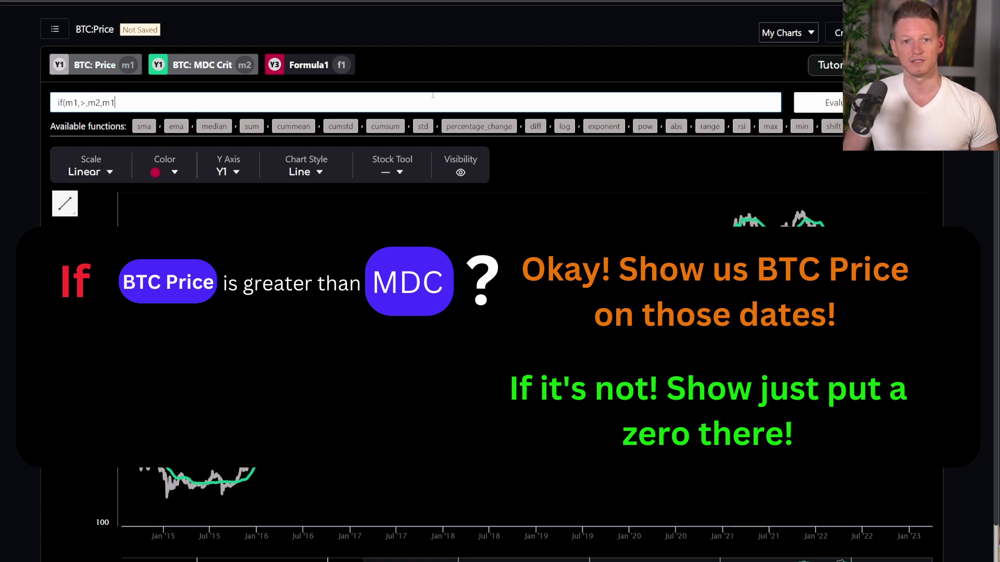
type(",")
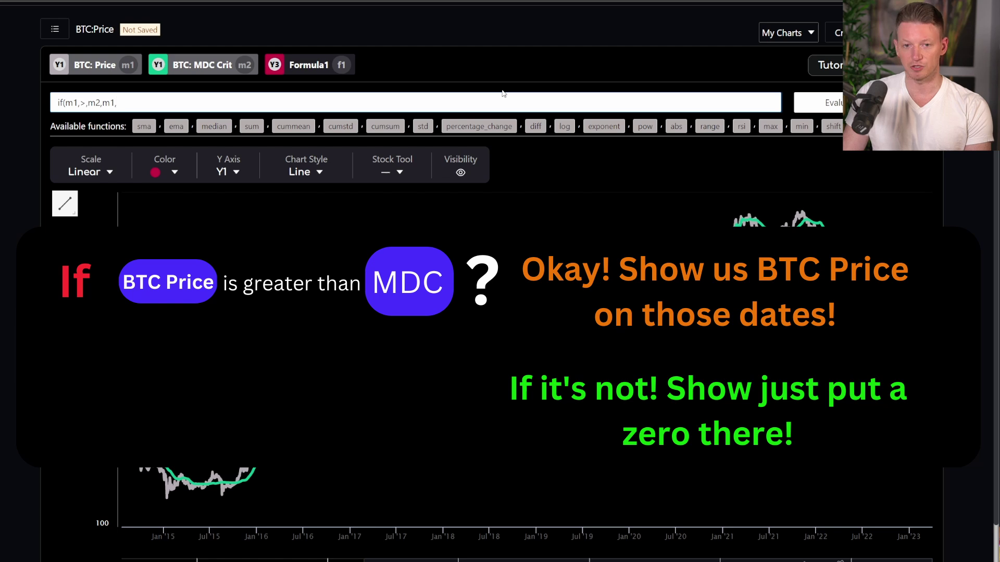
type("0)")
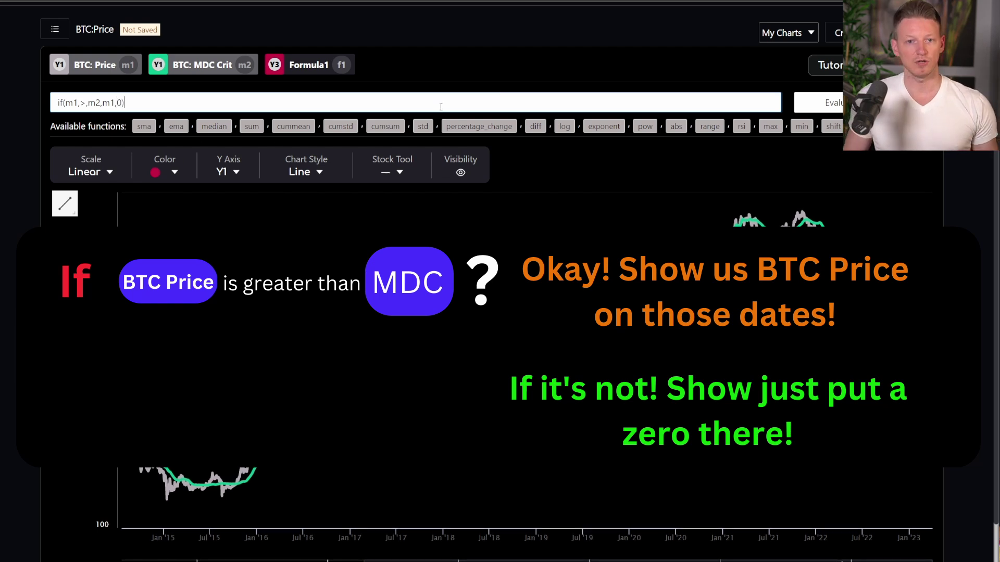
left_click(835, 102)
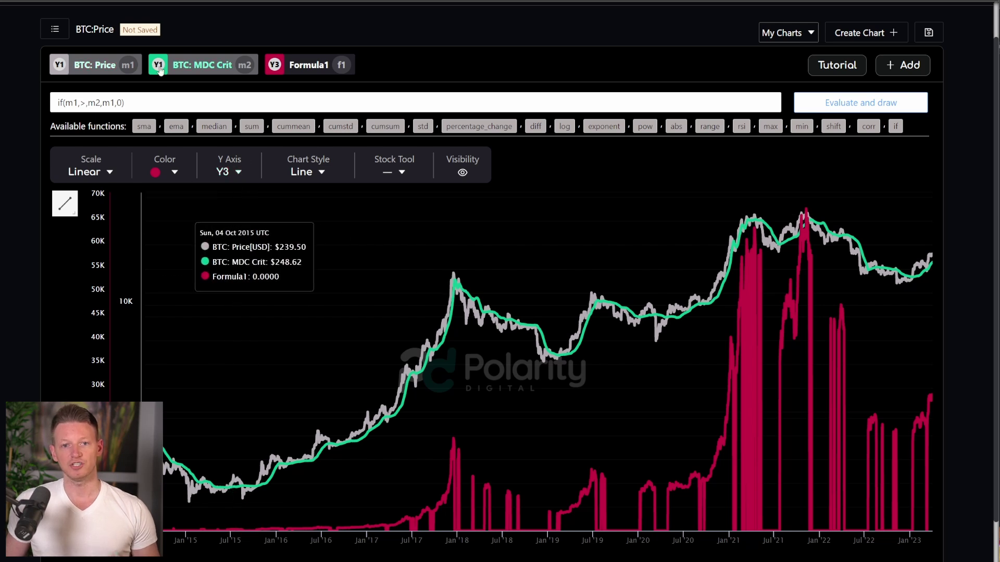
Step: Assign the Formula1 series to the Y1 axis so it overlays the BTC price line
left_click(234, 174)
left_click(232, 203)
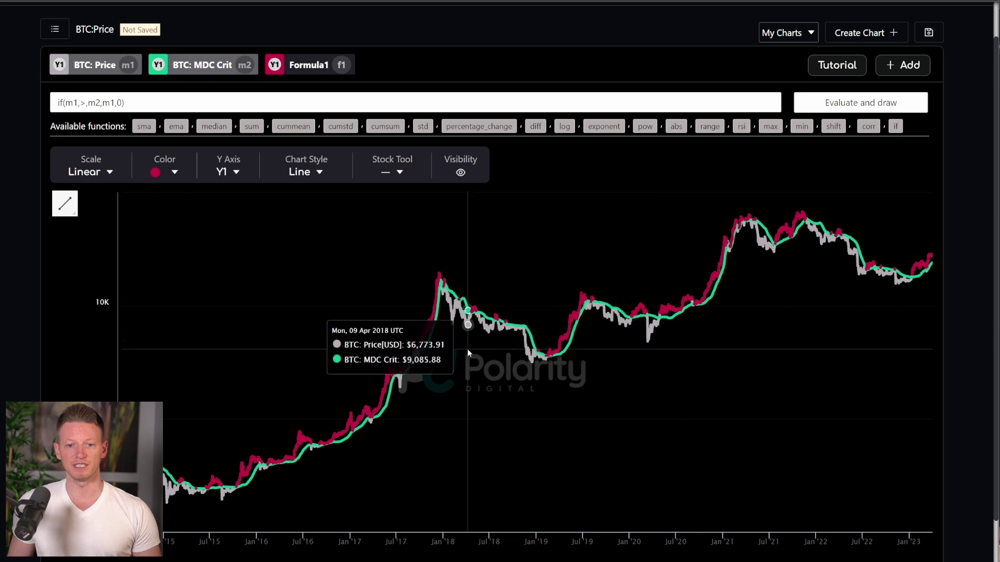
scroll(576, 339, "down", 1)
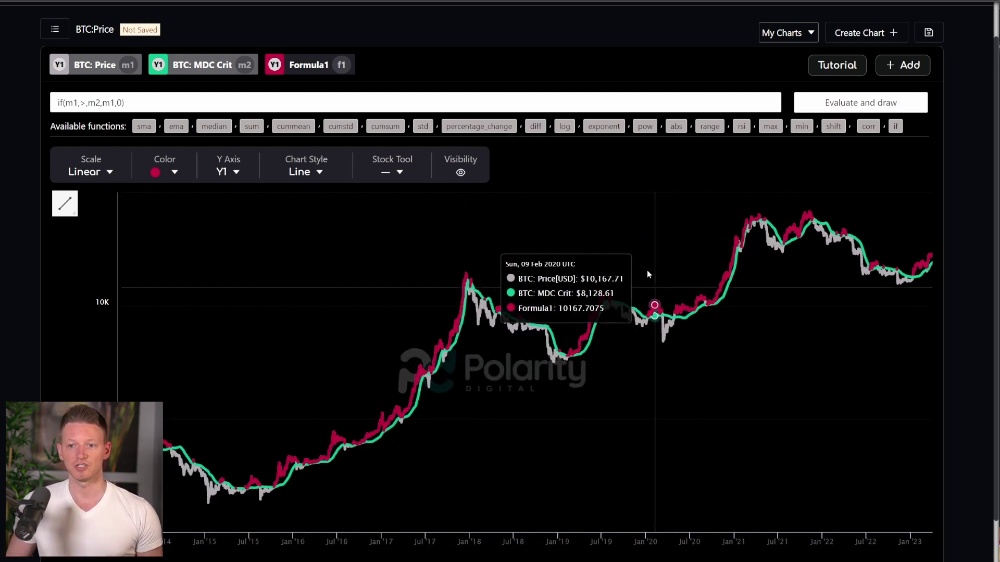
scroll(542, 387, "down", 1)
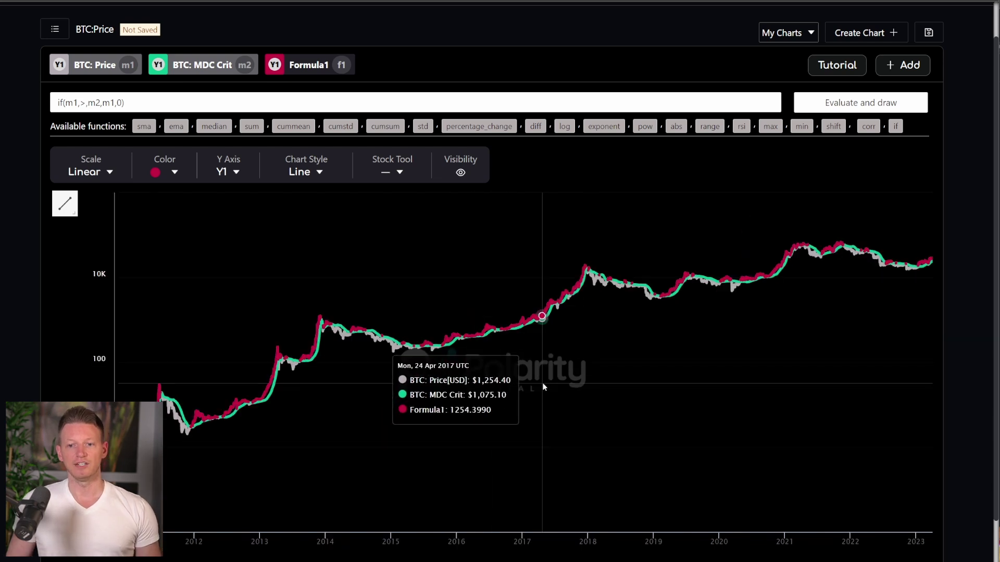
scroll(547, 373, "up", 1)
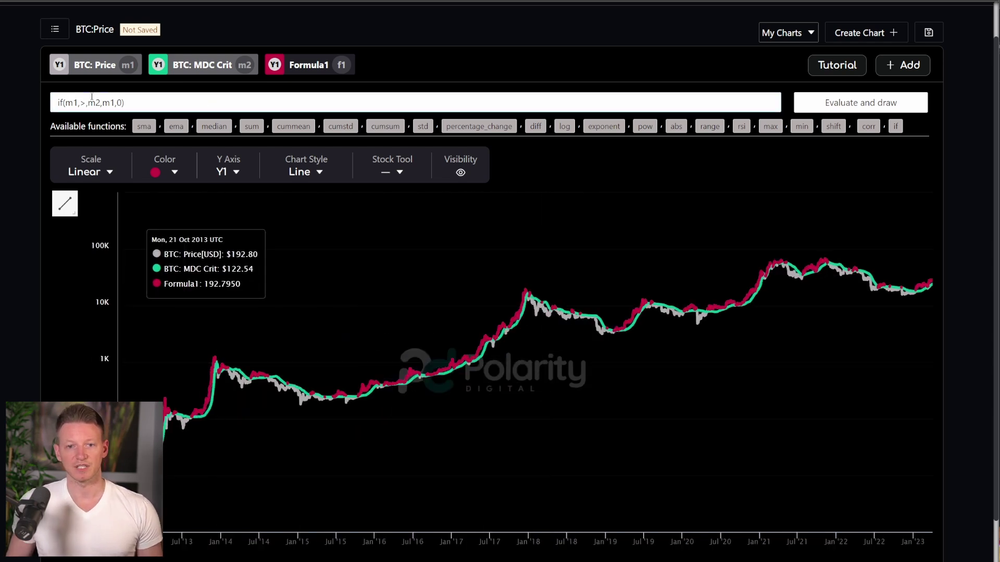
Step: Recolor the BTC: Price series blue to contrast with the formula line
left_click(99, 65)
left_click(229, 118)
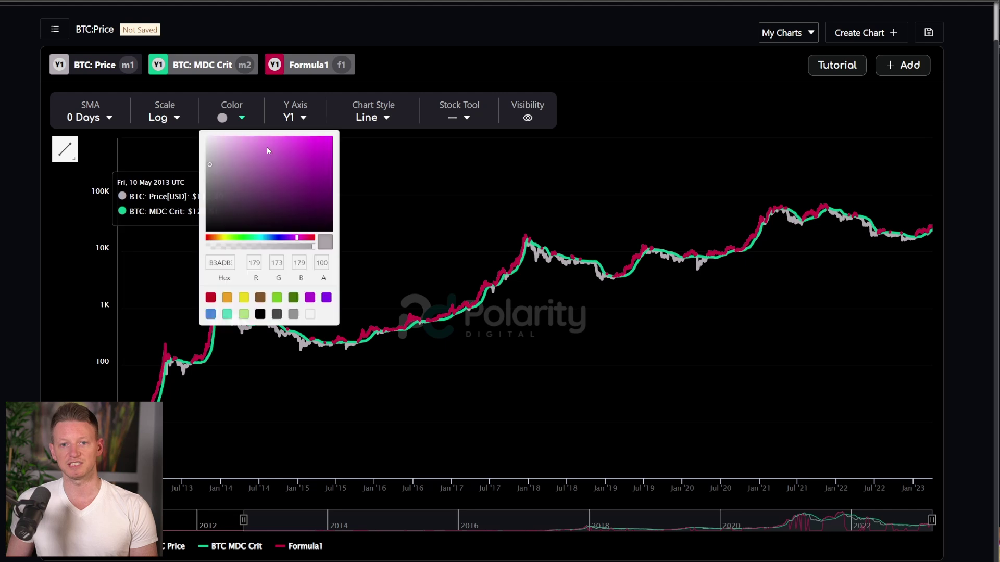
left_click(274, 239)
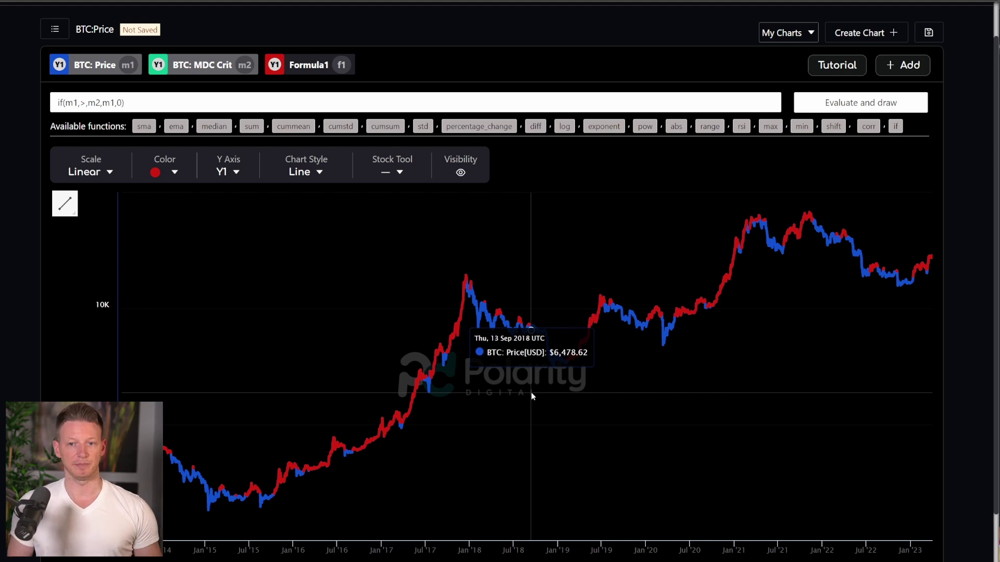
Step: Recolor the Formula1 series bright green and the BTC: Price series red
scroll(579, 367, "down", 3)
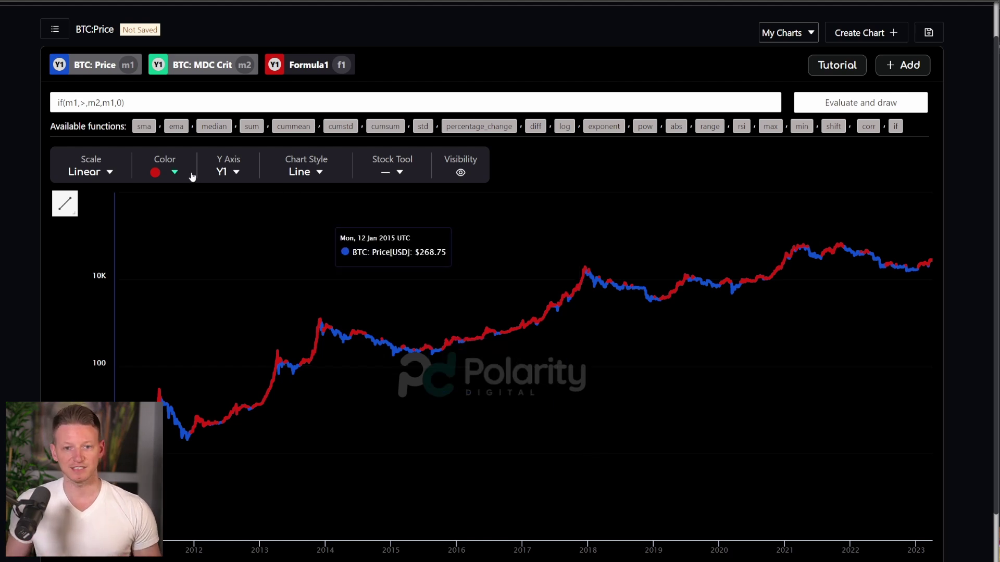
left_click(163, 175)
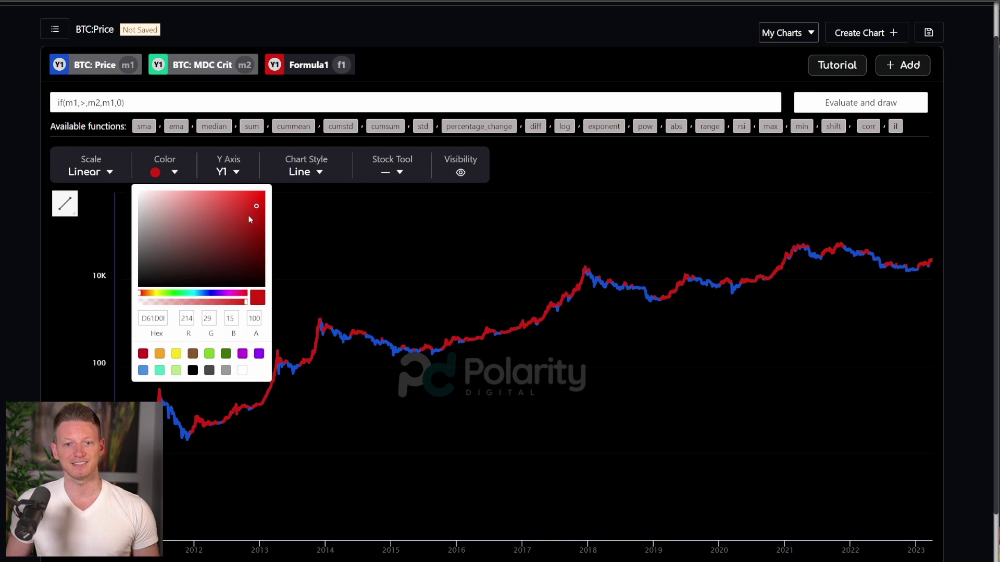
left_click(171, 293)
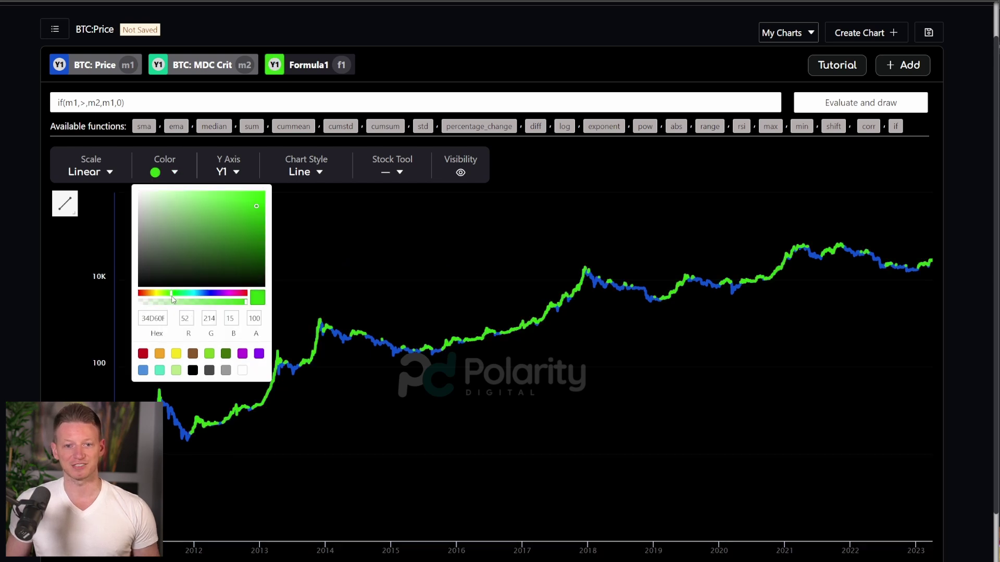
left_click(96, 65)
left_click(241, 117)
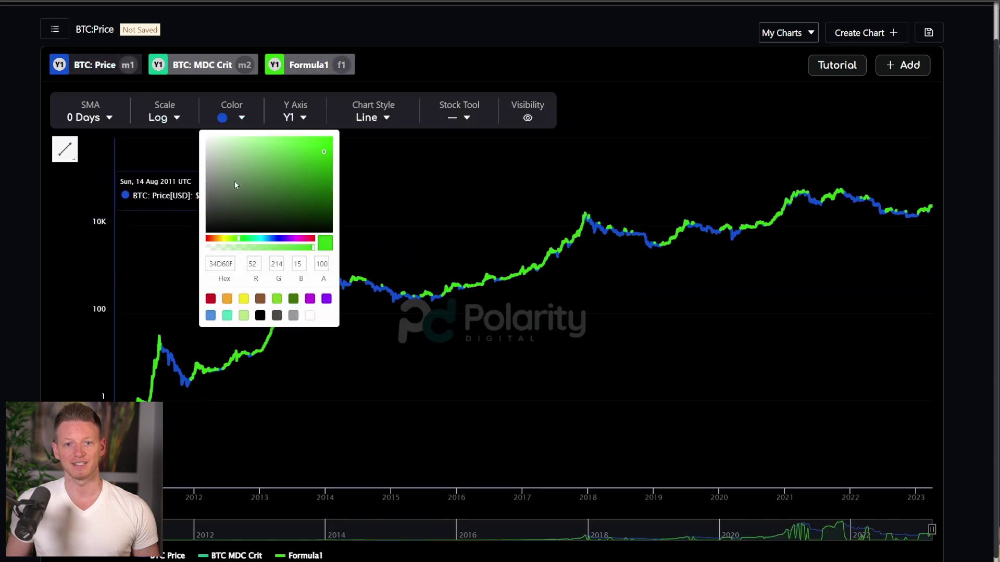
left_click(213, 243)
left_click(504, 318)
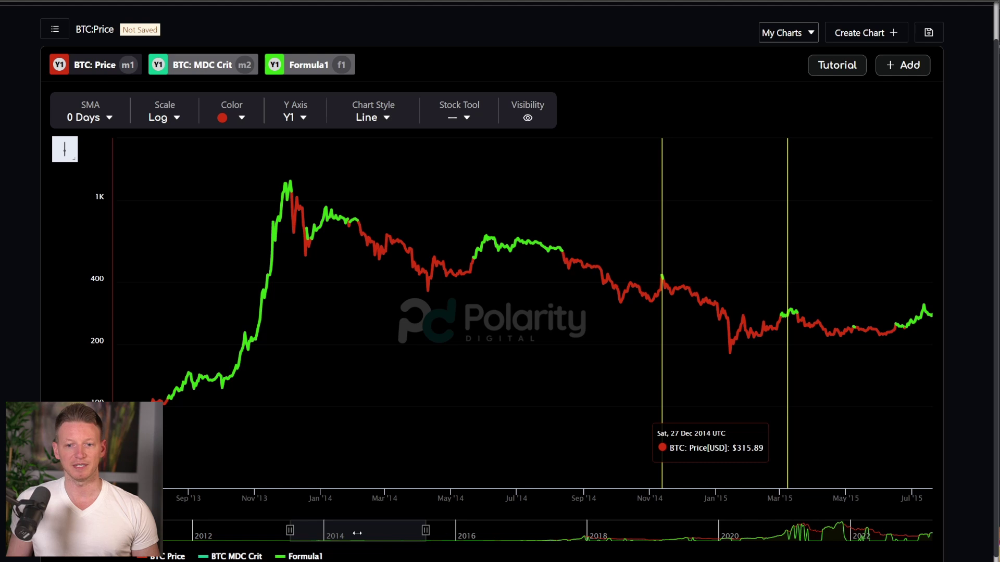
Step: Examine the green and red price phases between early 2021 and April 2023
left_click_drag(357, 533, 864, 531)
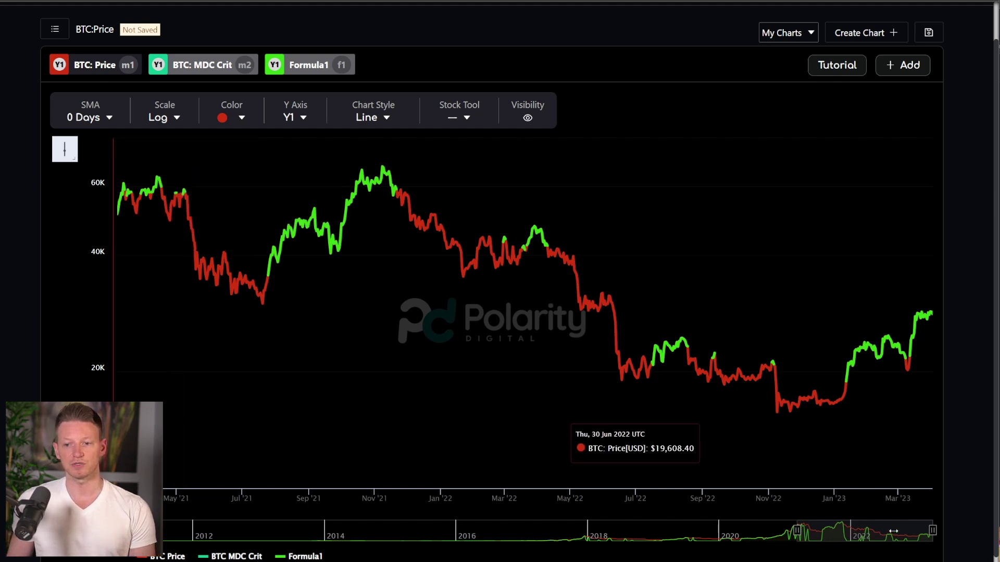
left_click_drag(934, 530, 834, 530)
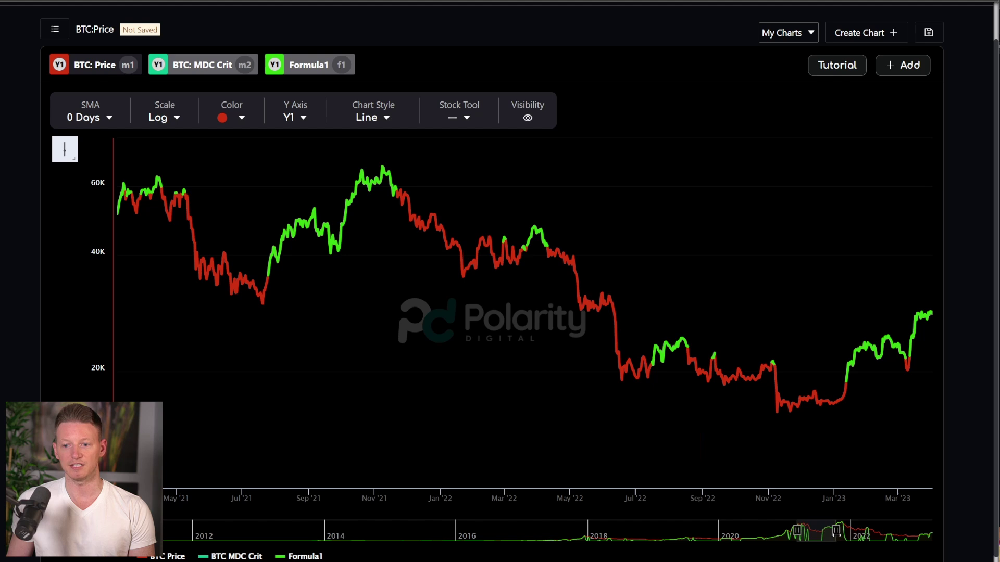
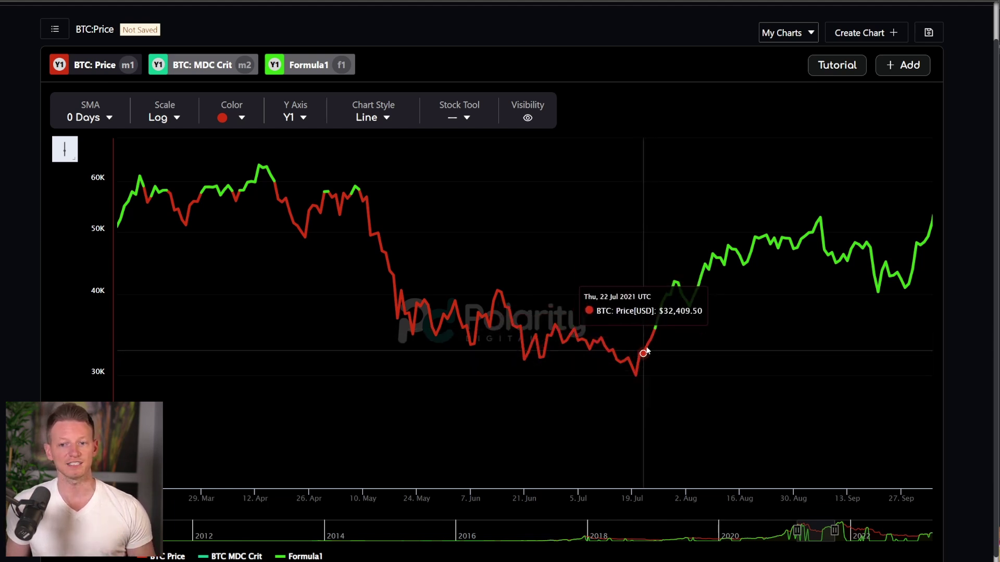
left_click_drag(834, 530, 863, 530)
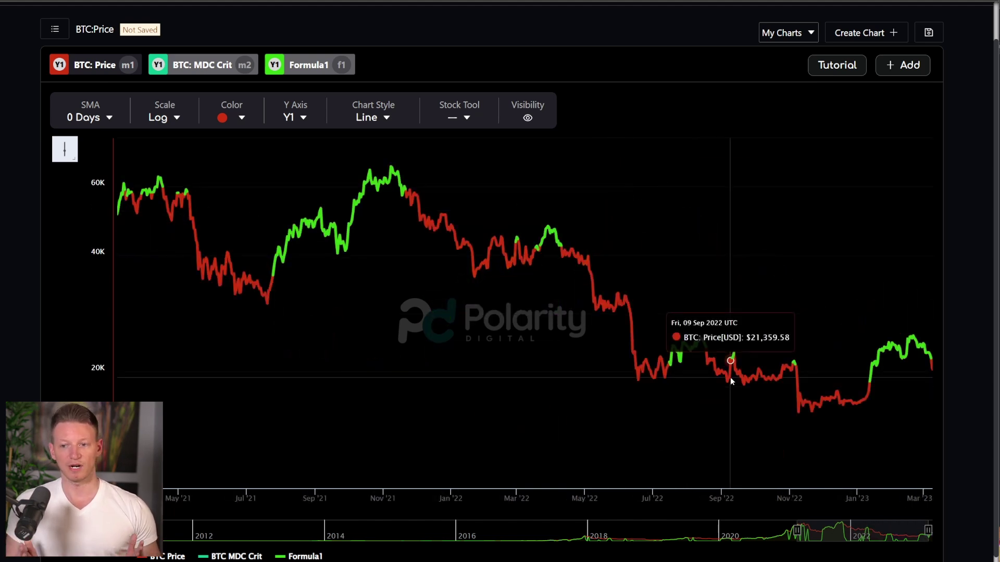
left_click_drag(928, 535, 932, 531)
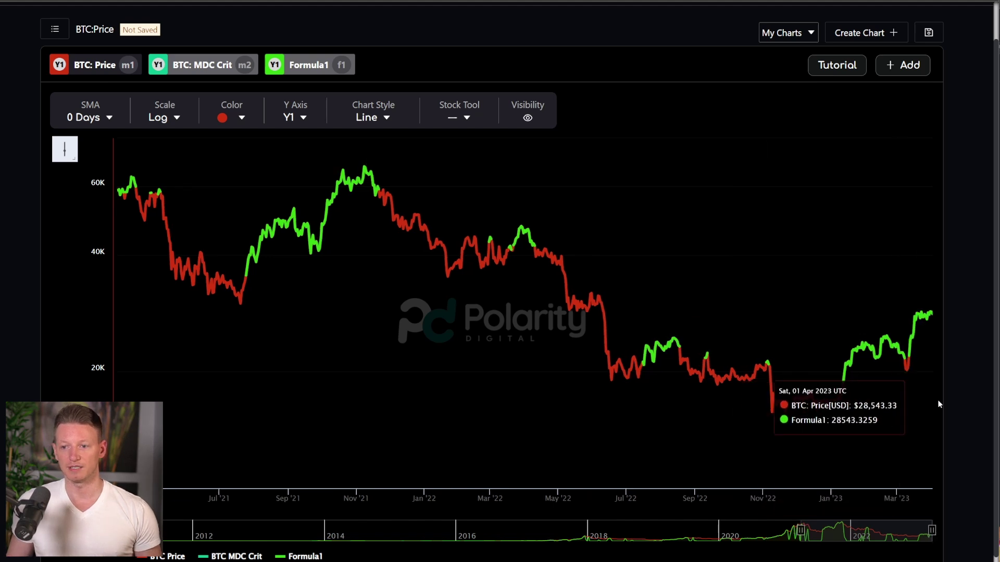
Step: Place a vertical marker line on the chart in March 2023, then move it to about mid-September 2022
scroll(909, 406, "up", 3)
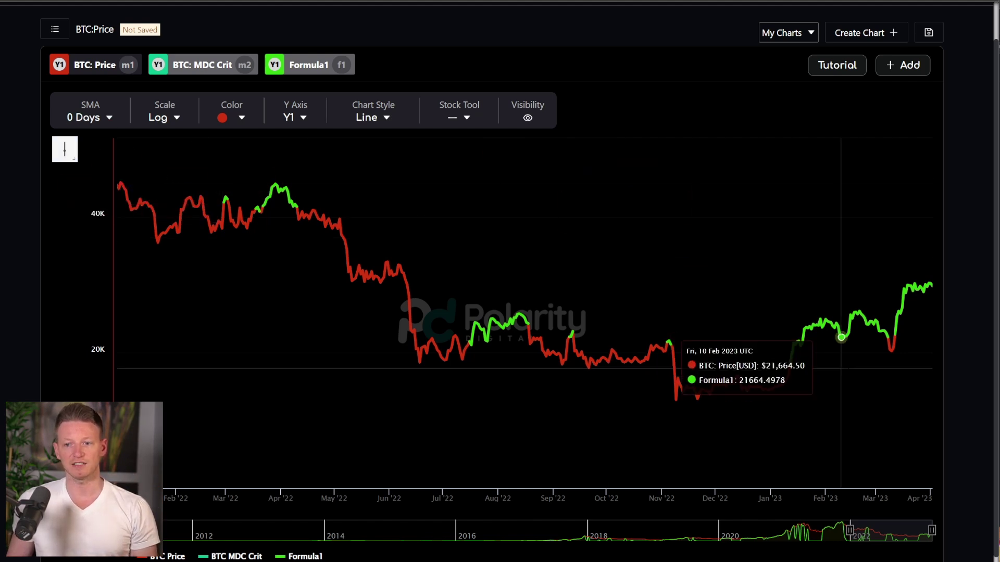
left_click(888, 353)
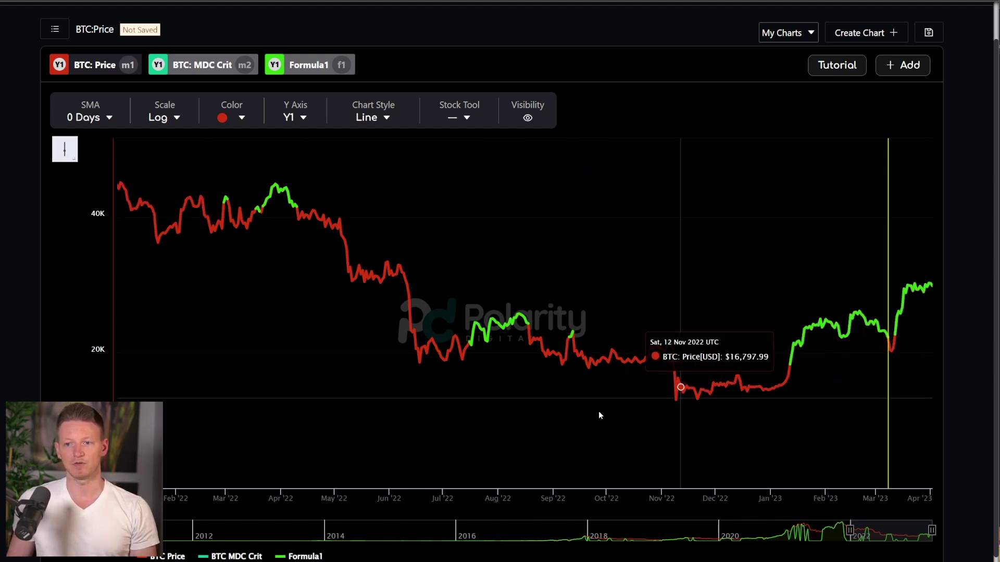
left_click_drag(885, 266, 894, 264)
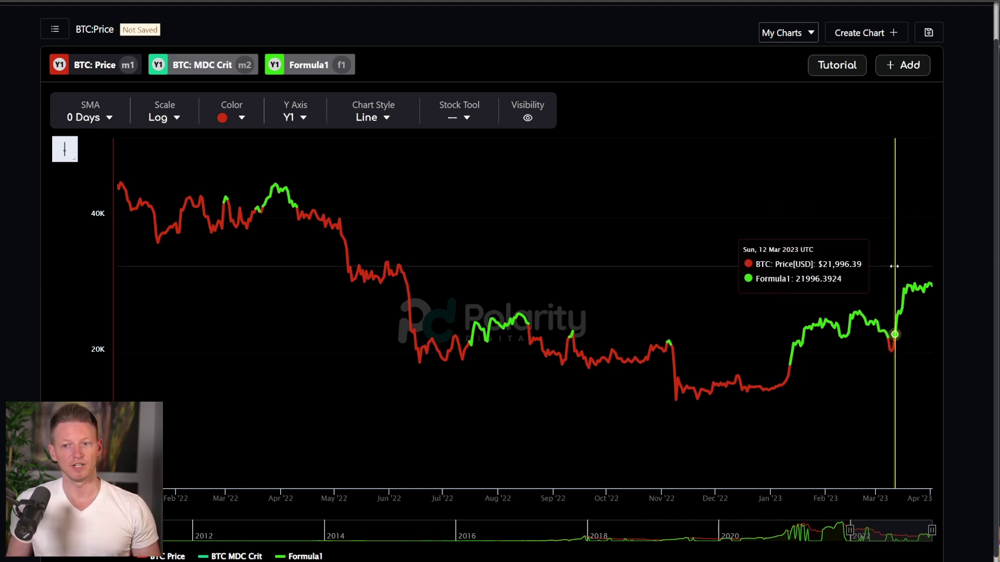
left_click_drag(894, 266, 582, 258)
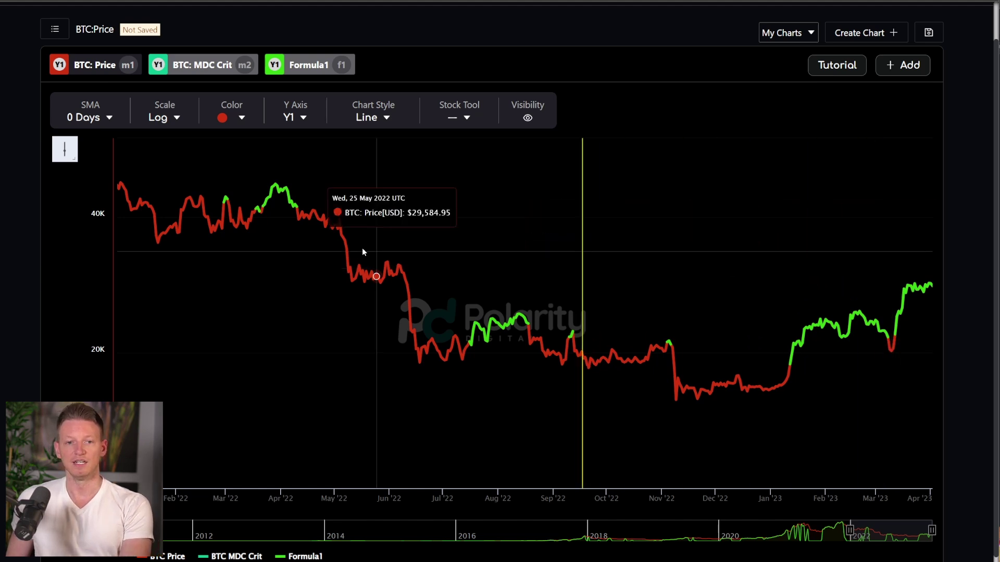
Step: Delete the yellow vertical marker line at mid-September 2022 from the chart
left_click(582, 208)
left_click(809, 160)
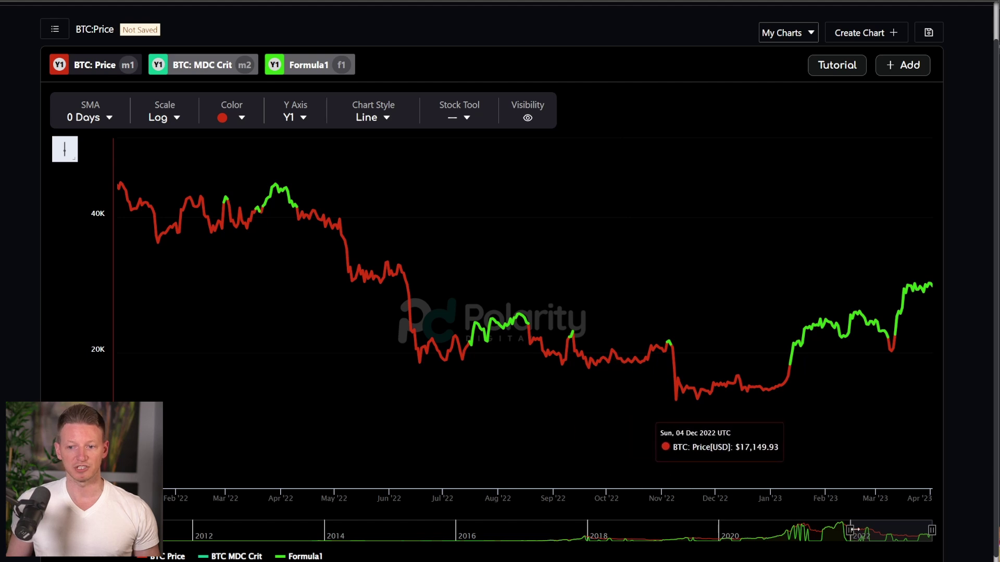
Step: Show the hidden BTC: MDC Crit series and narrow the chart's date range to about January through March 2023
left_click_drag(817, 530, 733, 536)
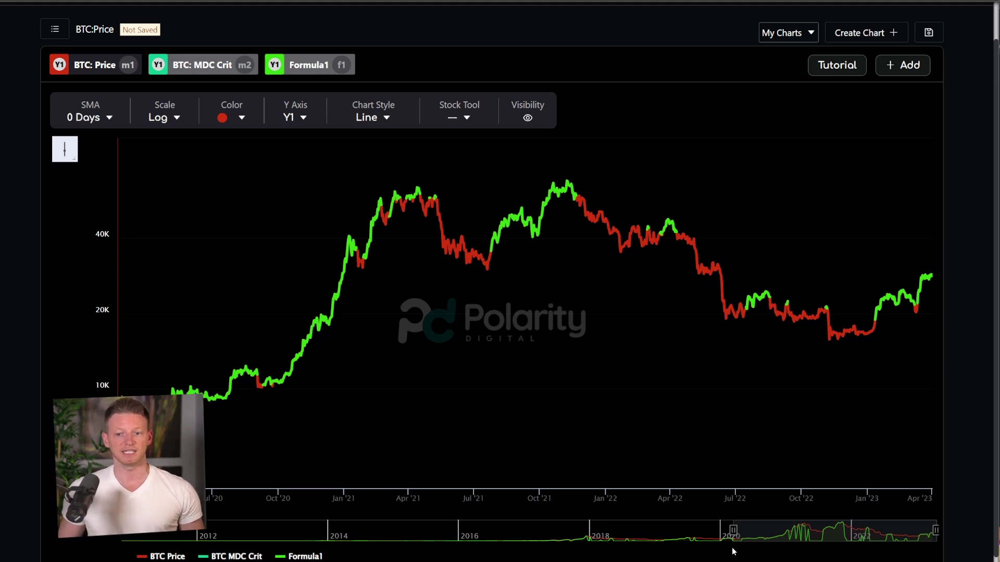
left_click_drag(733, 530, 889, 530)
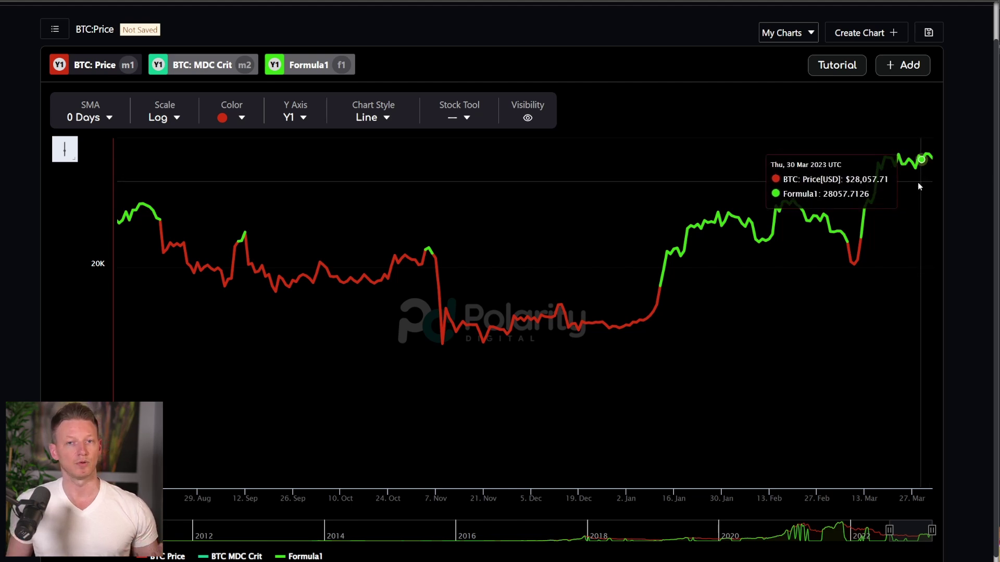
left_click(198, 69)
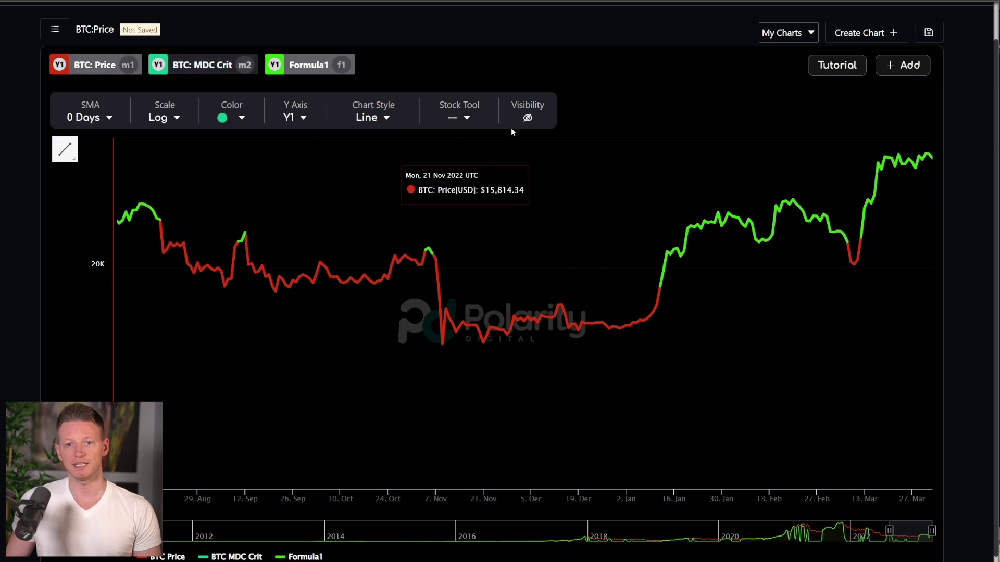
left_click(528, 118)
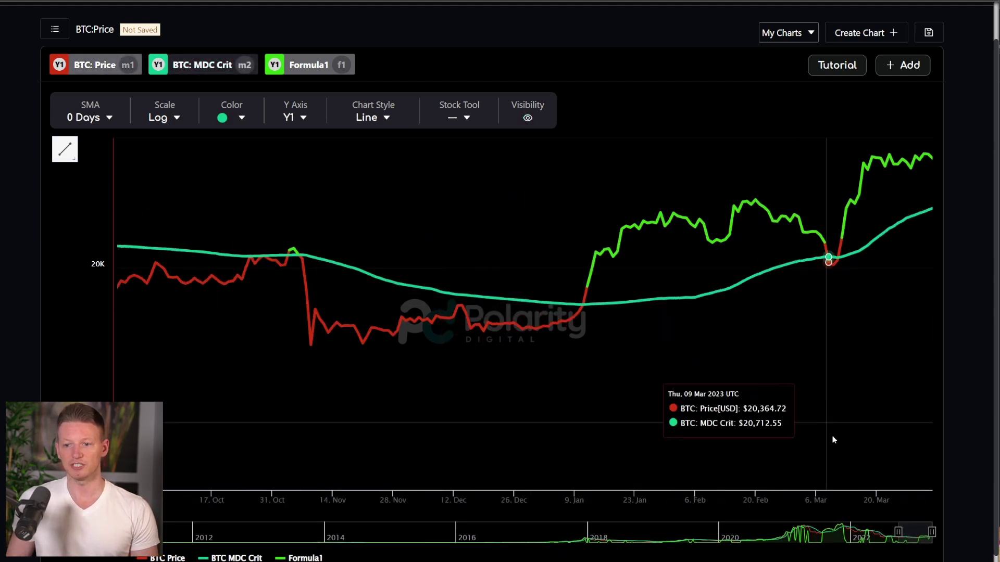
left_click_drag(913, 534, 921, 532)
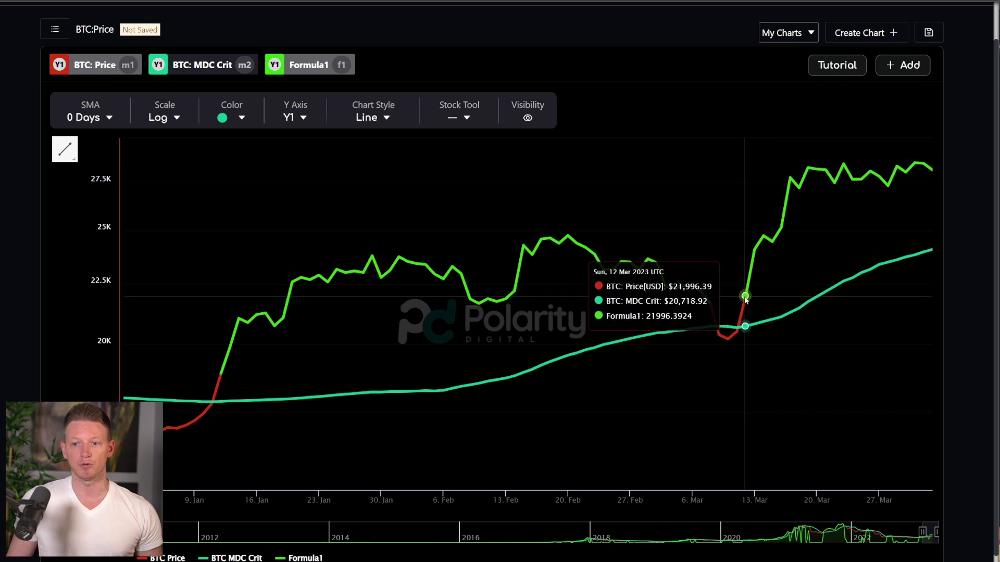
Step: Place a horizontal line at about $22K, where the price turns green in mid-March 2023
left_click(66, 149)
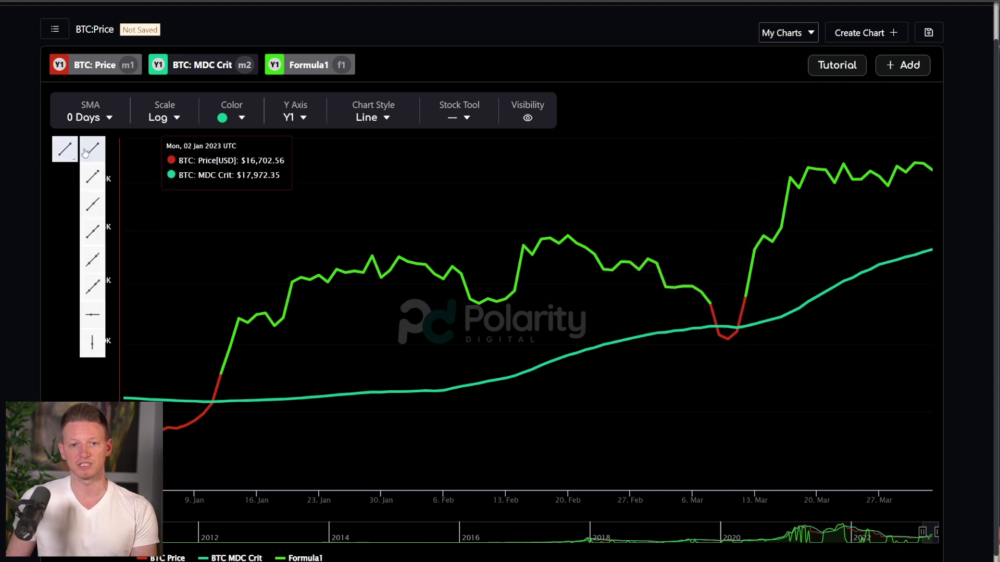
left_click(93, 314)
left_click(742, 299)
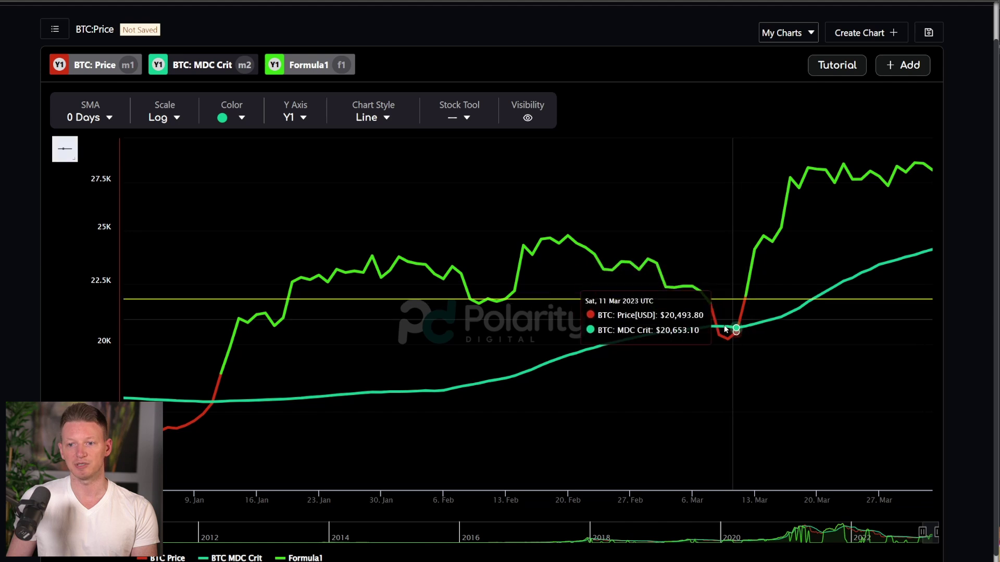
Step: Add a second horizontal line above the first one, at about $24K
left_click(66, 151)
left_click(91, 316)
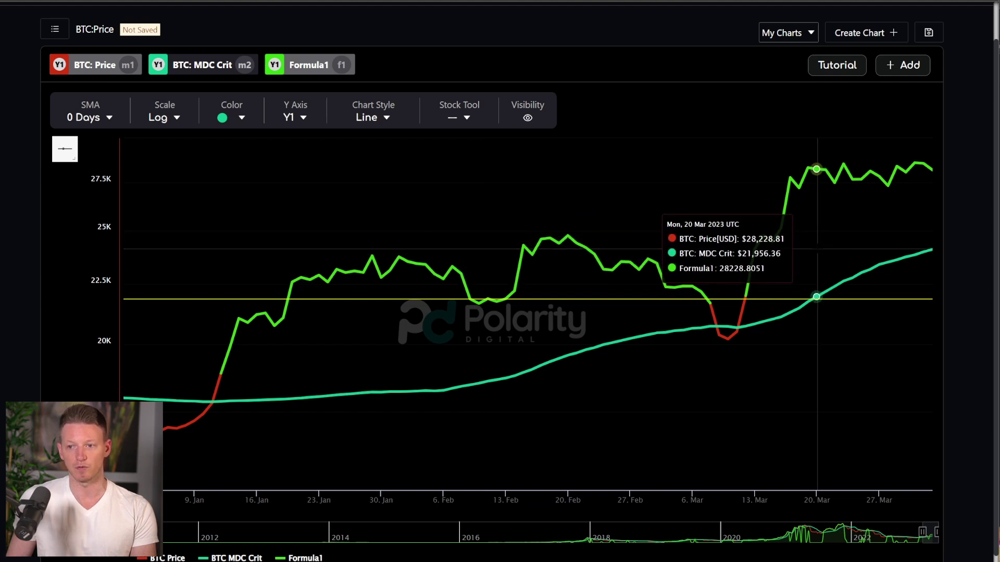
left_click(817, 249)
Step: Set the upper horizontal line's color to green and save the change
left_click(484, 251)
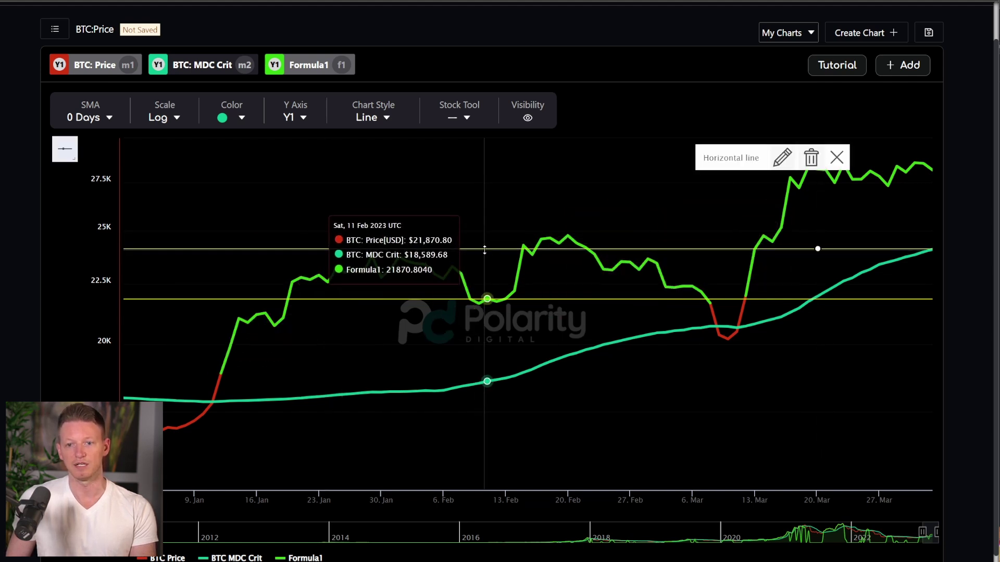
left_click(781, 158)
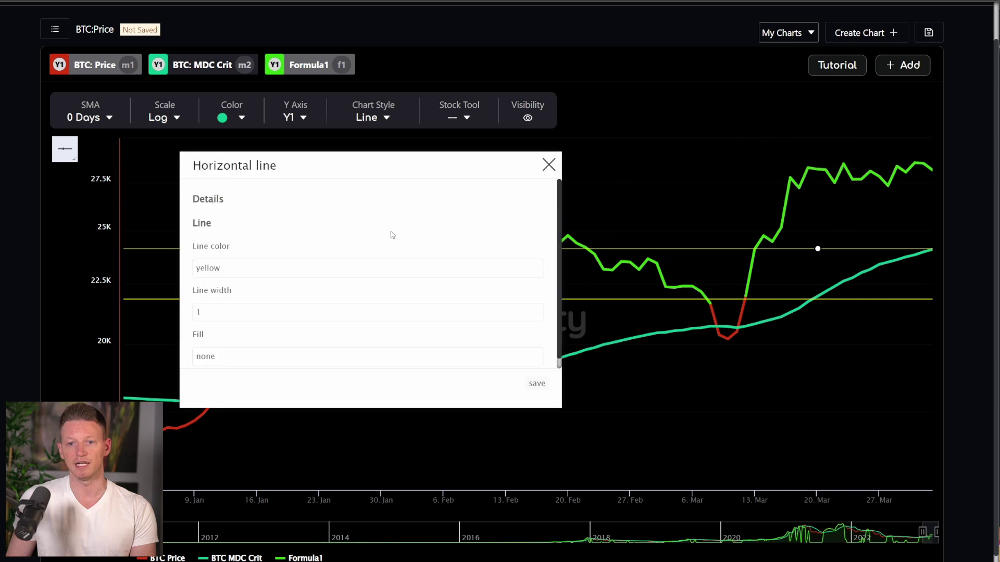
double_click(208, 268)
key("BackSpace")
type("green")
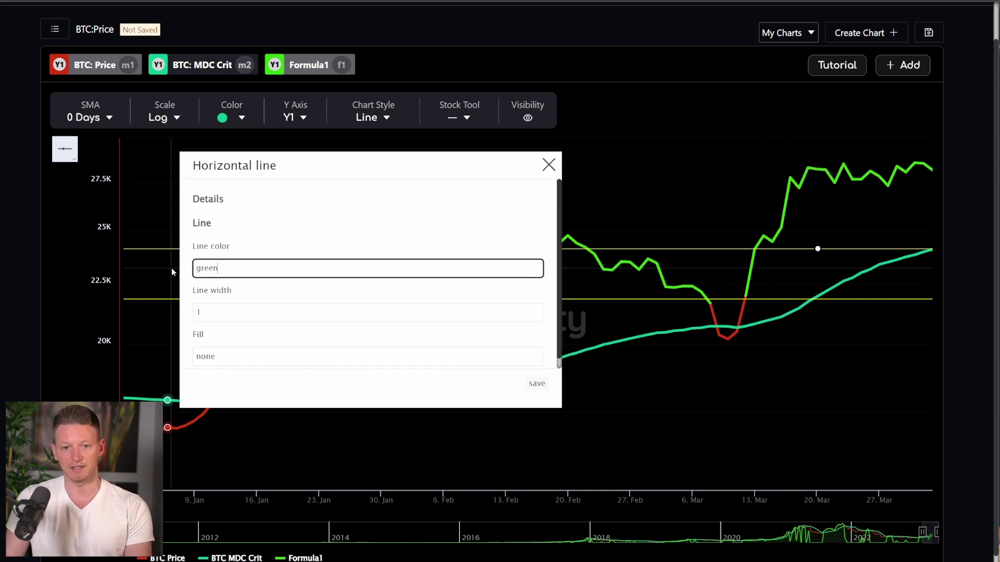
left_click(536, 385)
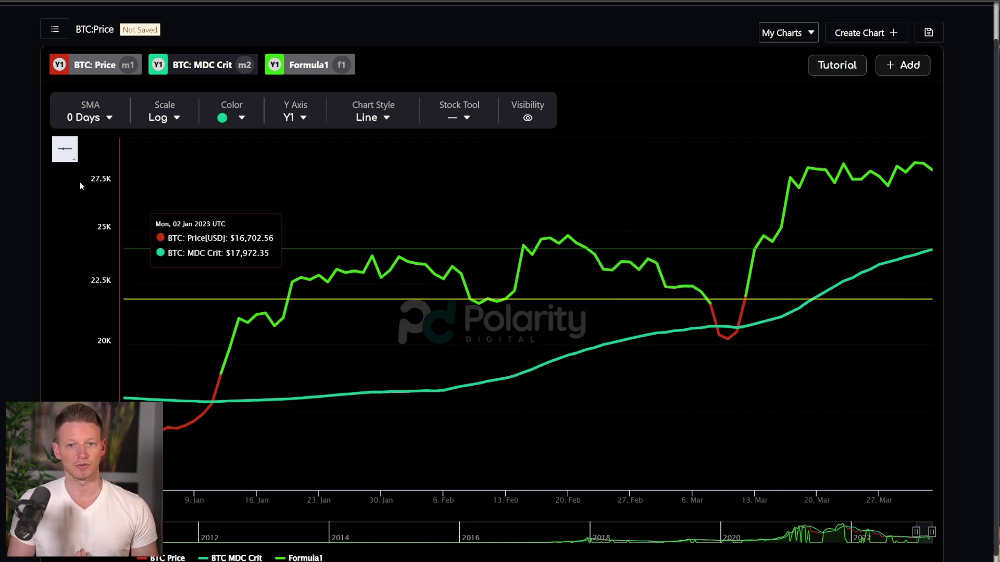
left_click(465, 118)
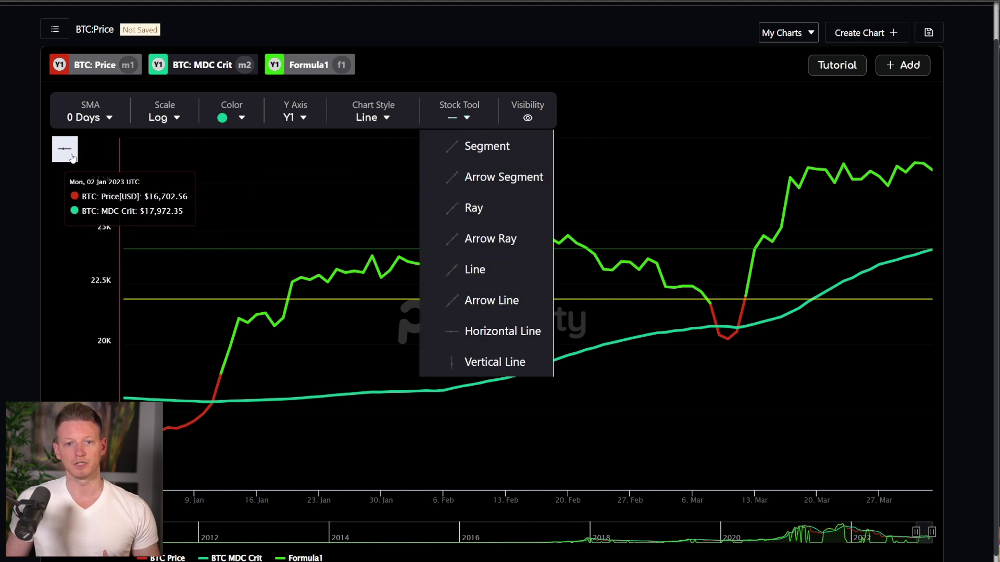
left_click(276, 164)
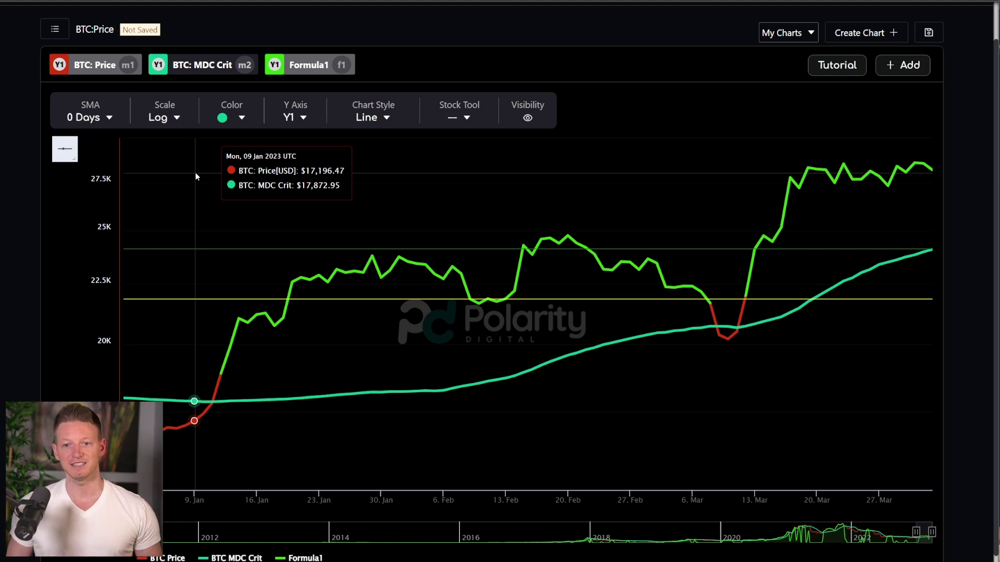
Step: Recolor the upper horizontal line blue and save the change
left_click(255, 249)
left_click(781, 156)
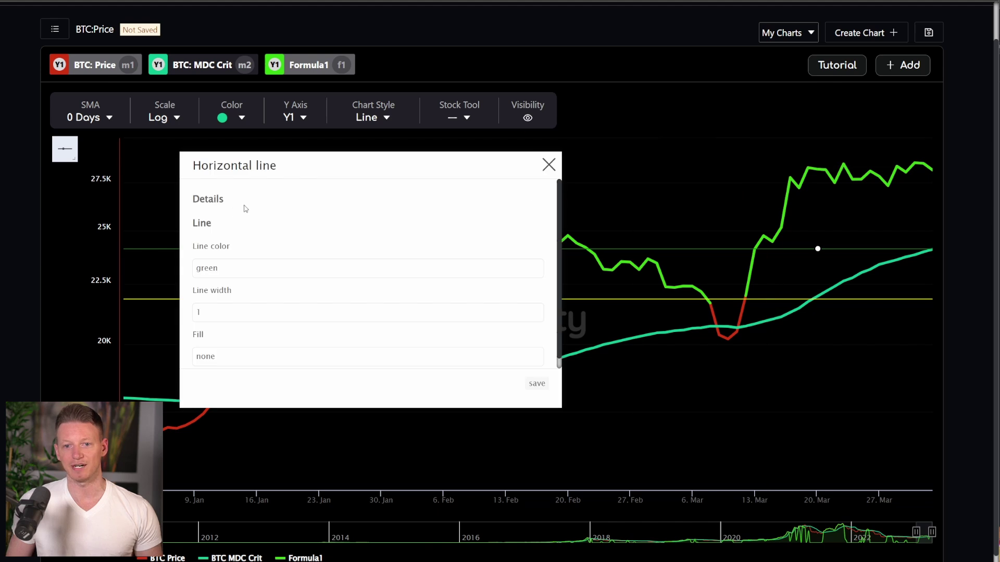
left_click(237, 264)
type("blue")
left_click(529, 388)
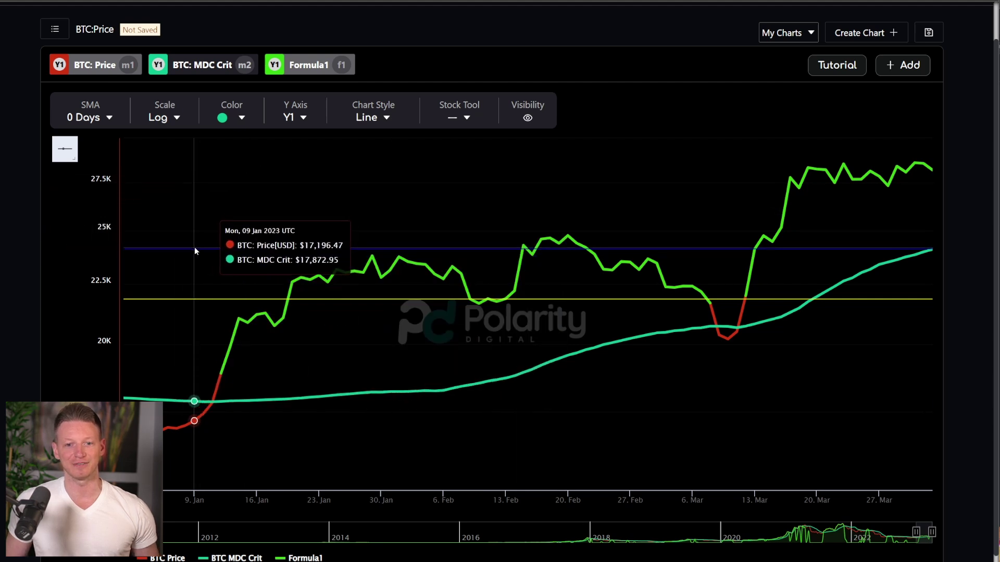
Step: Change the upper horizontal line's color to white and save it
left_click(270, 249)
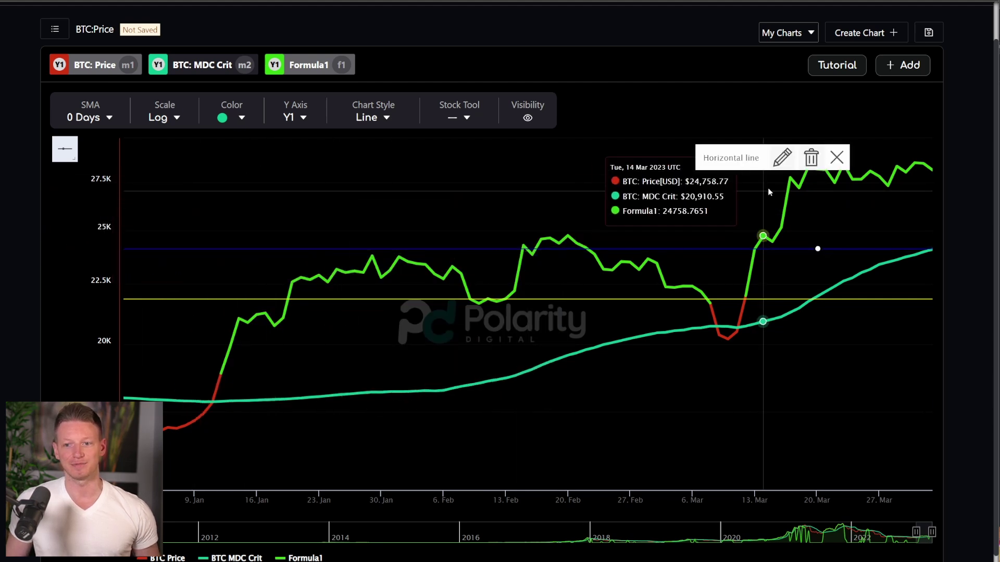
left_click(781, 157)
left_click(215, 269)
type("white")
left_click(530, 387)
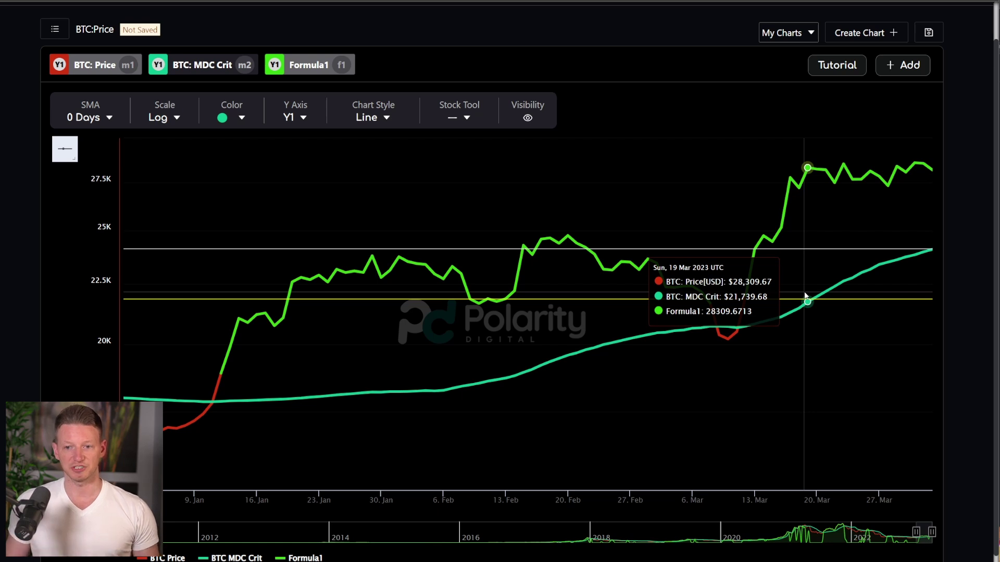
Step: Examine how the green and red price phases relate to the MDC line across the market cycles from 2015 to April 2023
scroll(577, 367, "down", 5)
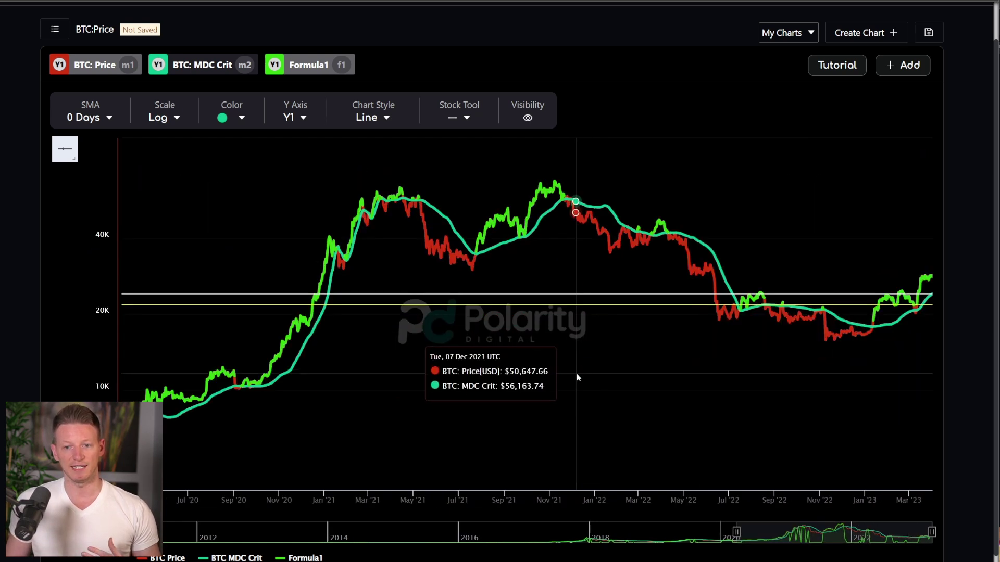
scroll(577, 377, "down", 5)
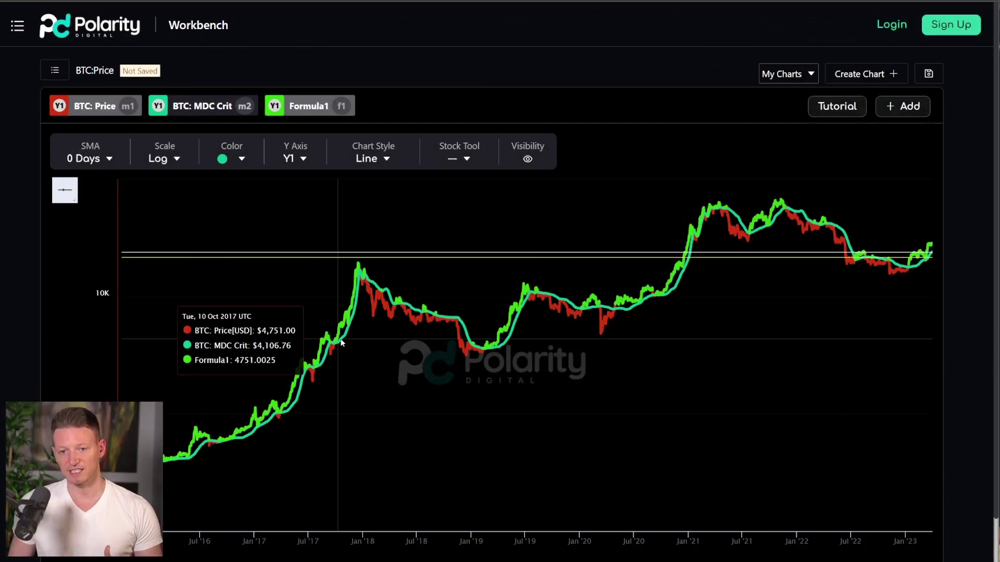
scroll(398, 270, "up", 3)
scroll(504, 286, "up", 3)
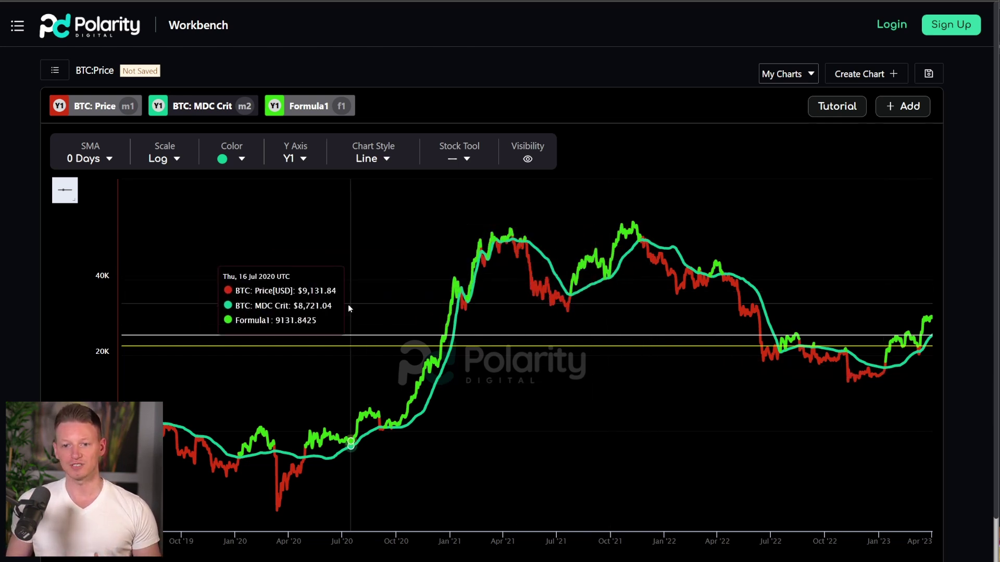
scroll(423, 310, "down", 5)
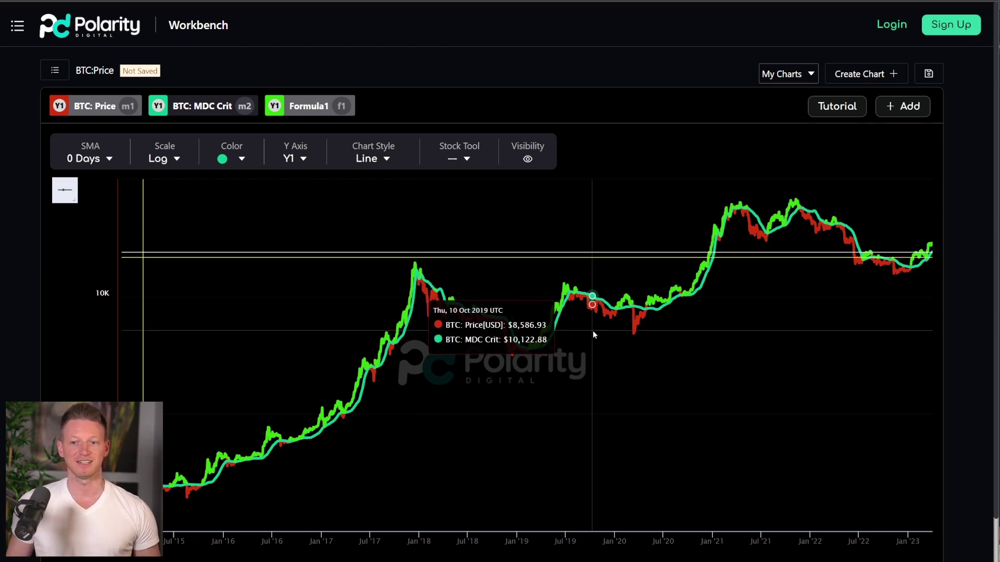
scroll(647, 358, "up", 4)
scroll(636, 359, "up", 3)
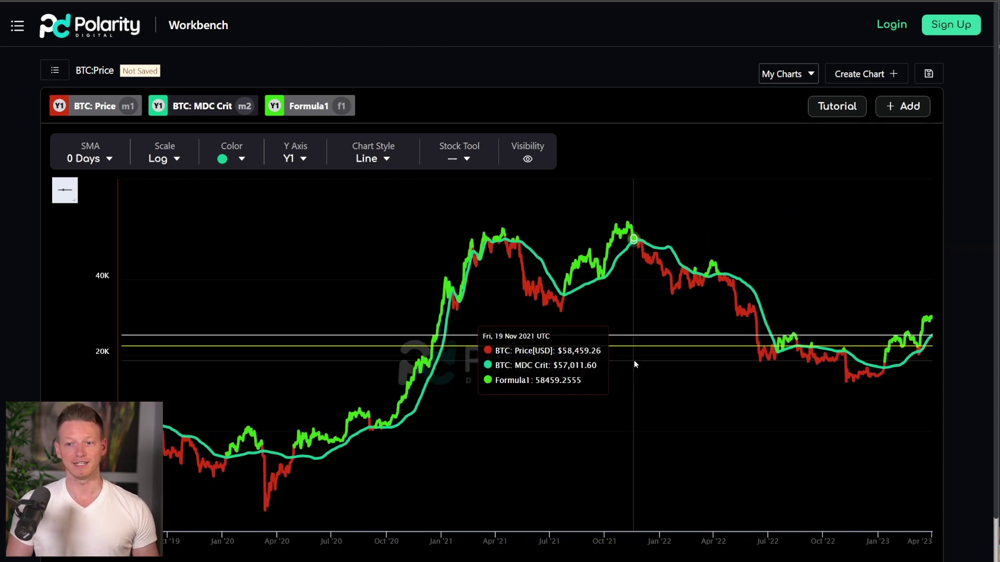